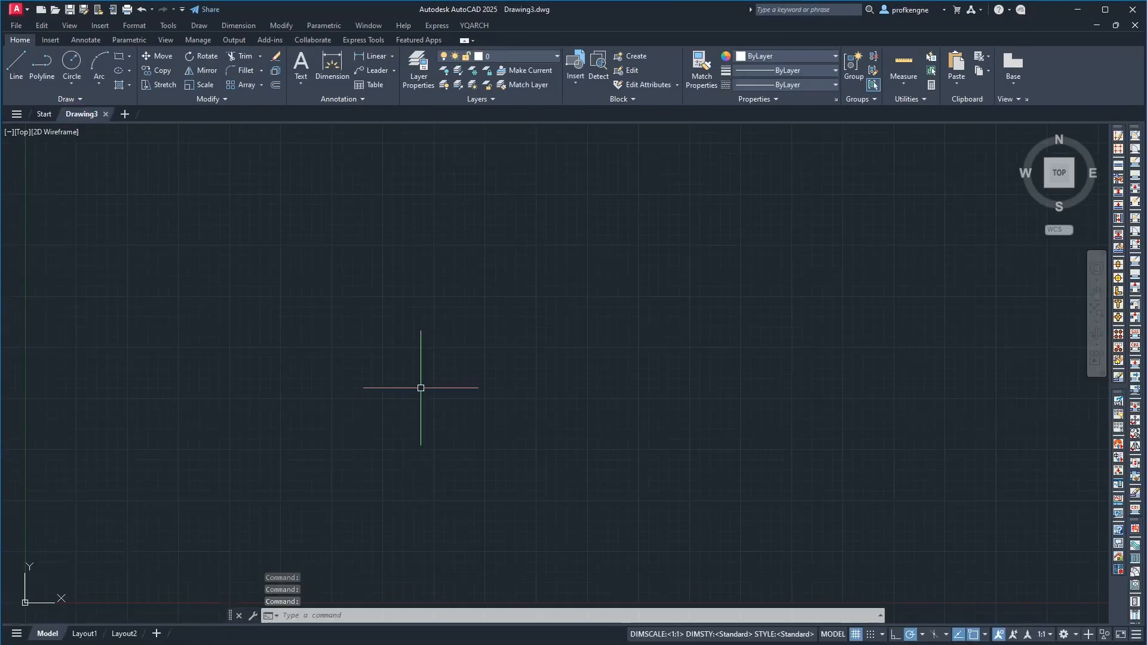
Step: Open the YQArch config file, examine its LANGUAGE setting under the system settings, and close the file
left_click(420, 388)
type("YQ")
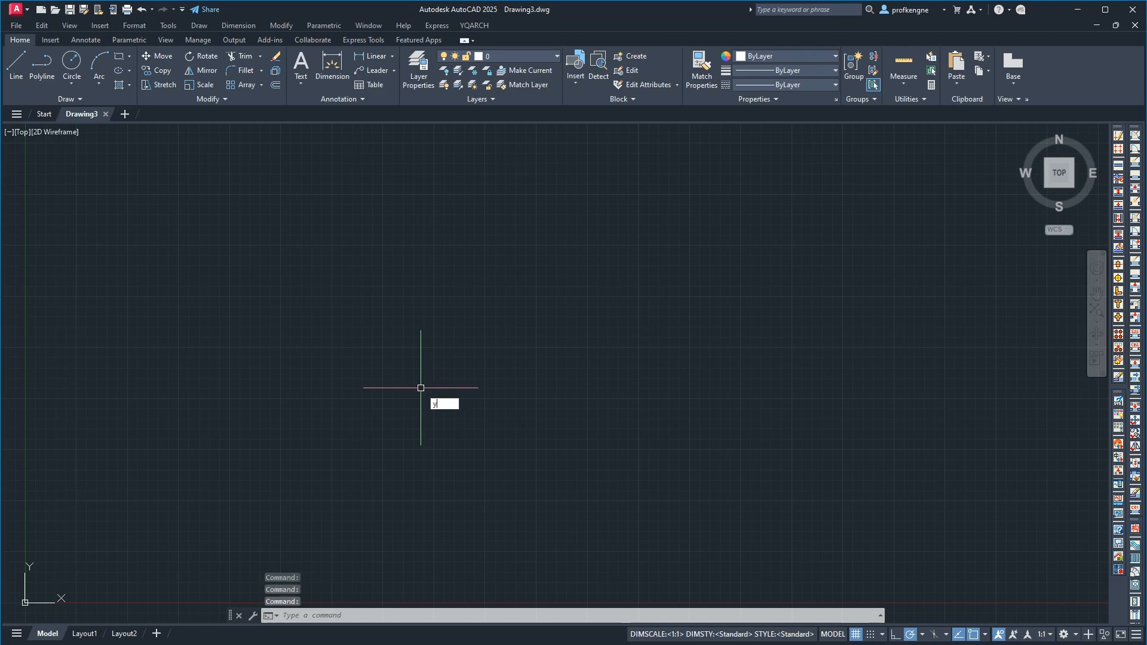
key("Return")
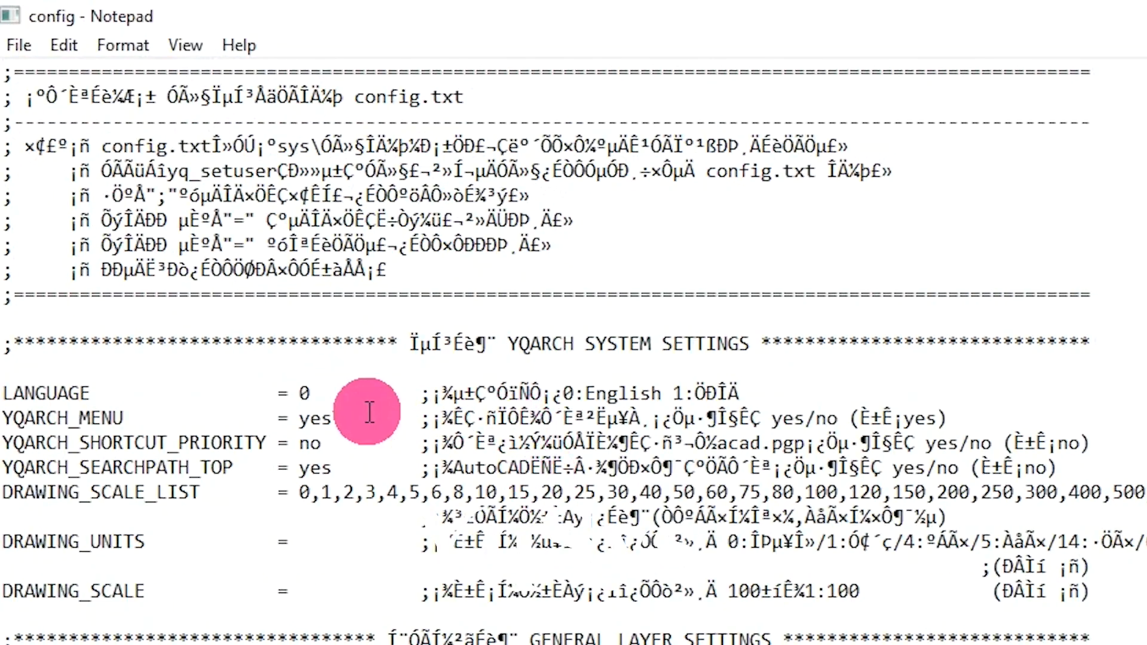
left_click(308, 393)
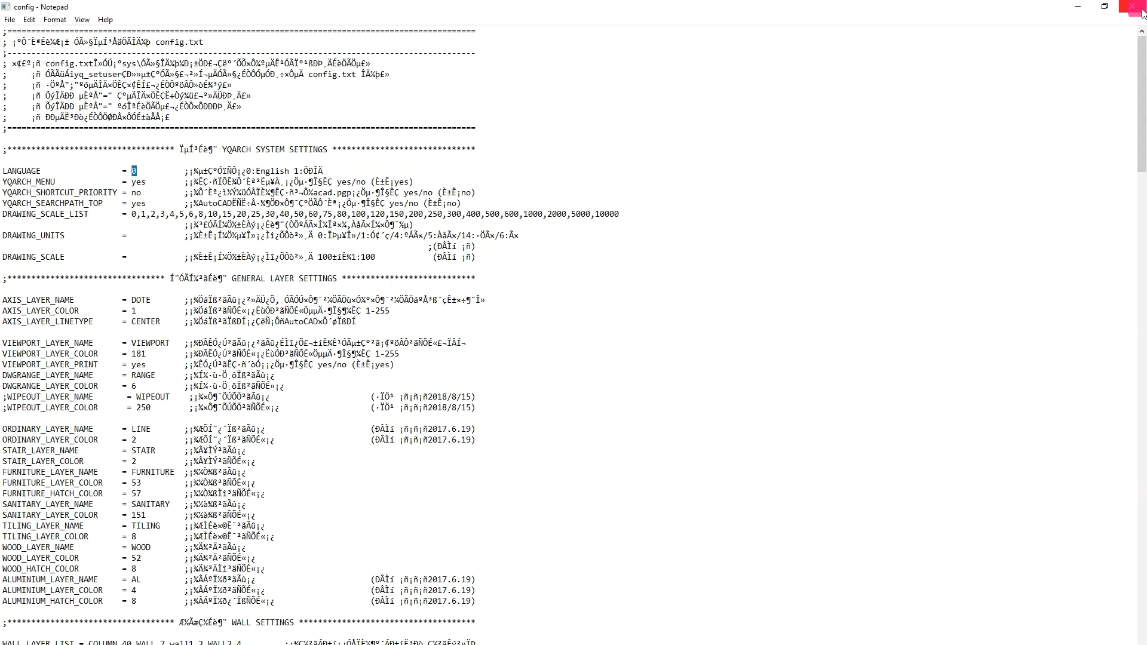
left_click(1136, 10)
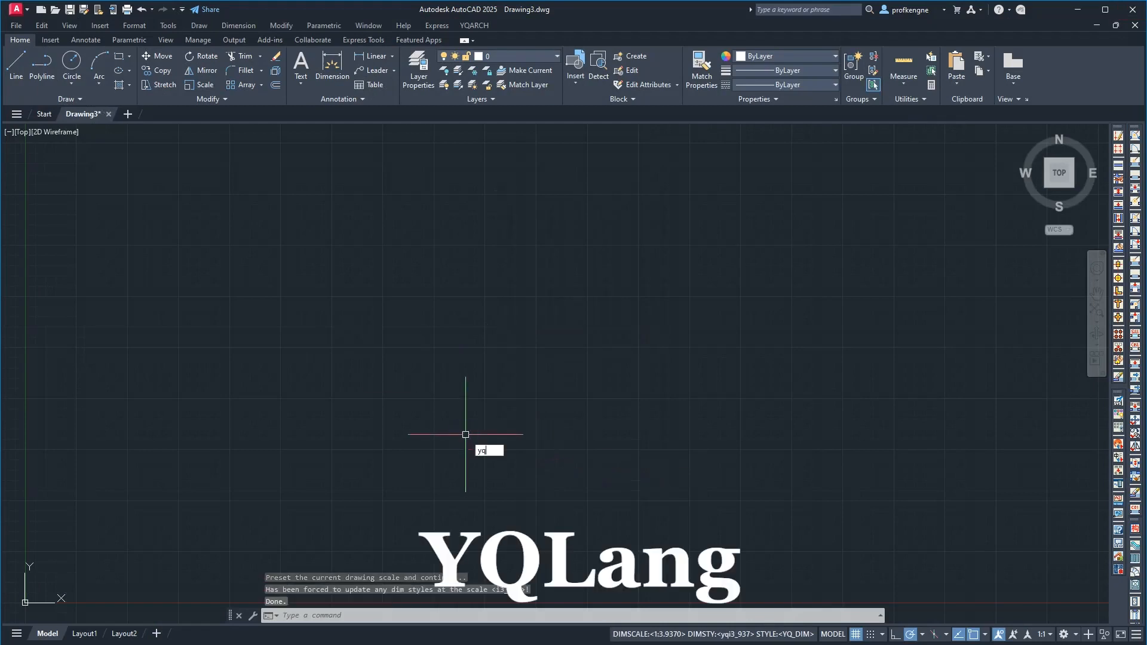
Step: Set the YQArch command and menu language to English with the YQLANG command
type("LANG")
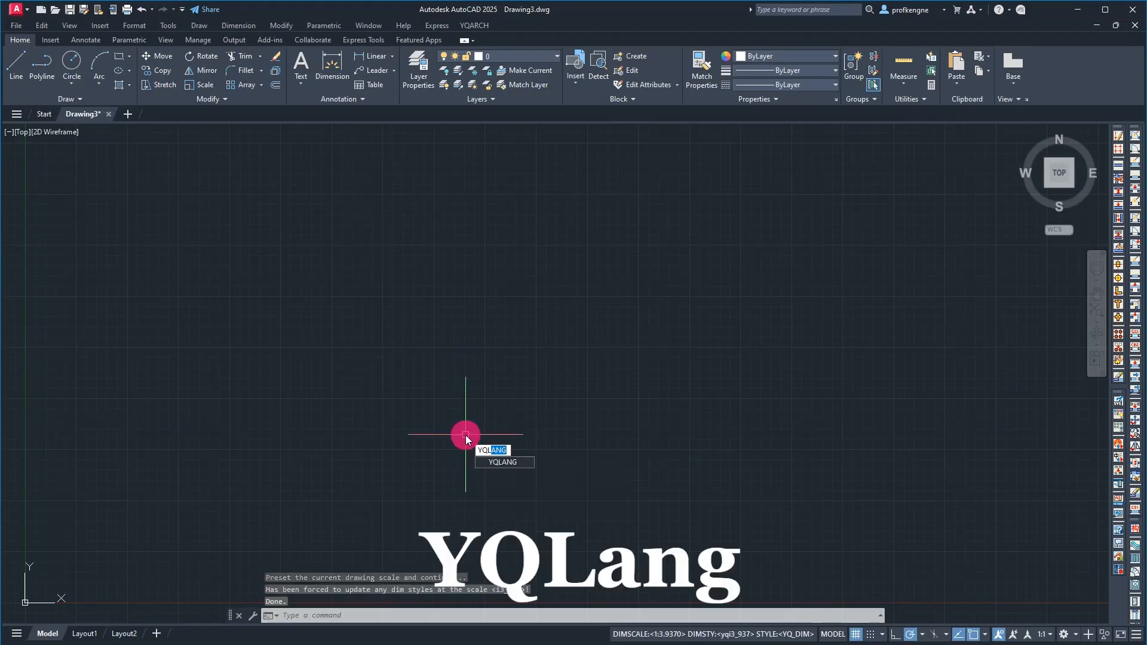
key("Return")
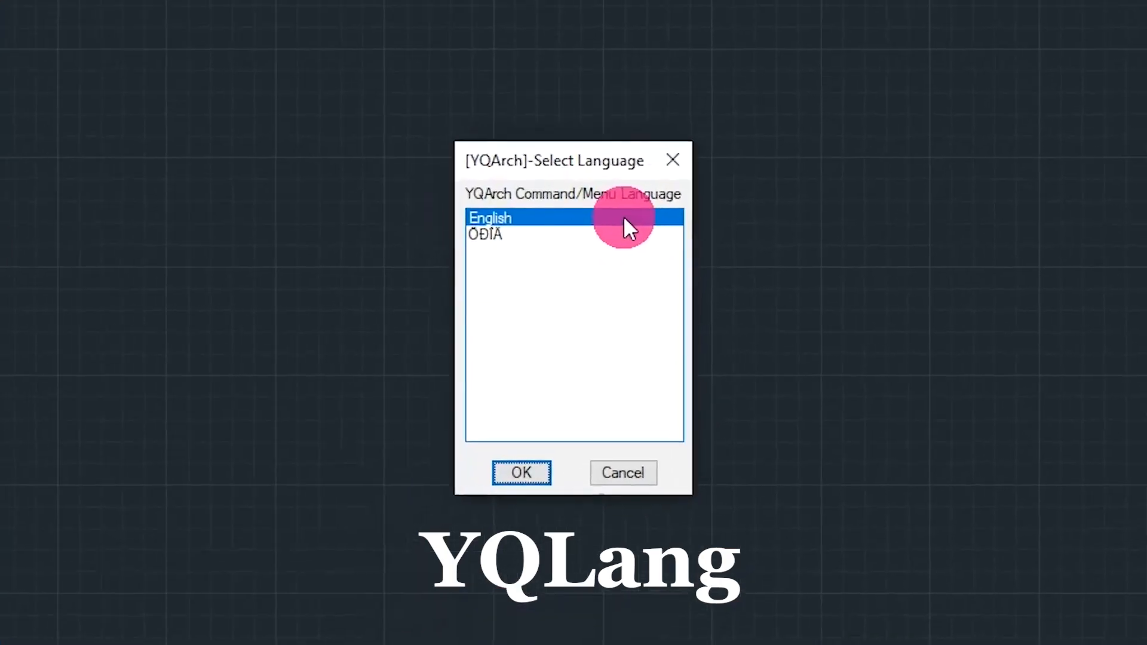
left_click(506, 508)
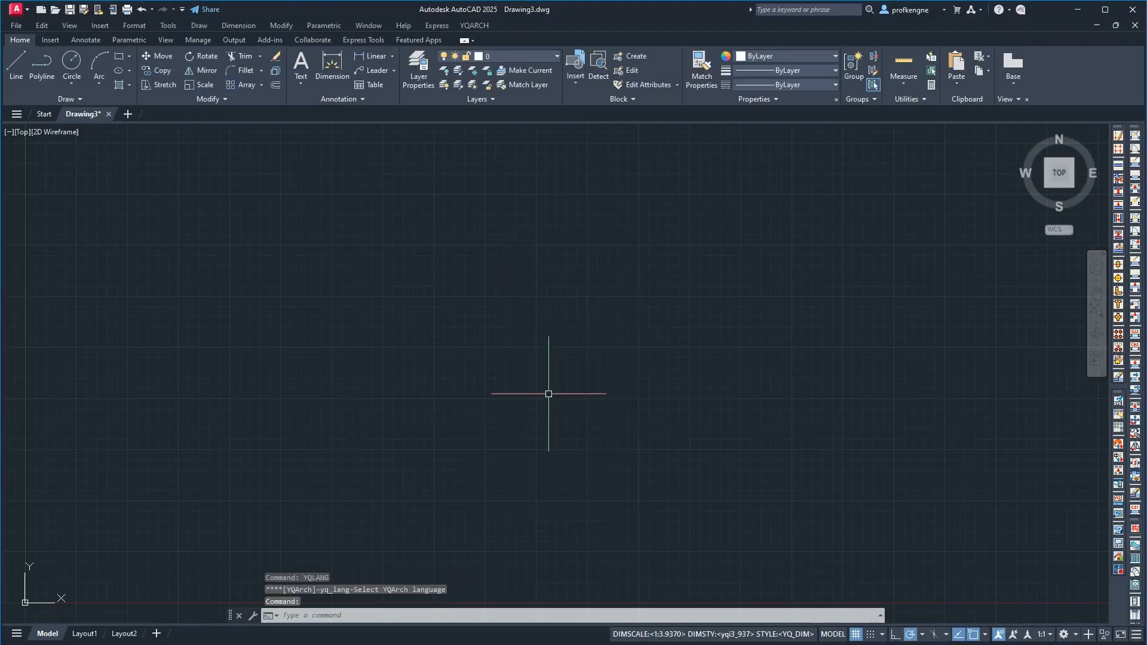
Step: Set the YQArch drawing units to m with the YQUNITS command
left_click(472, 422)
type("YQ")
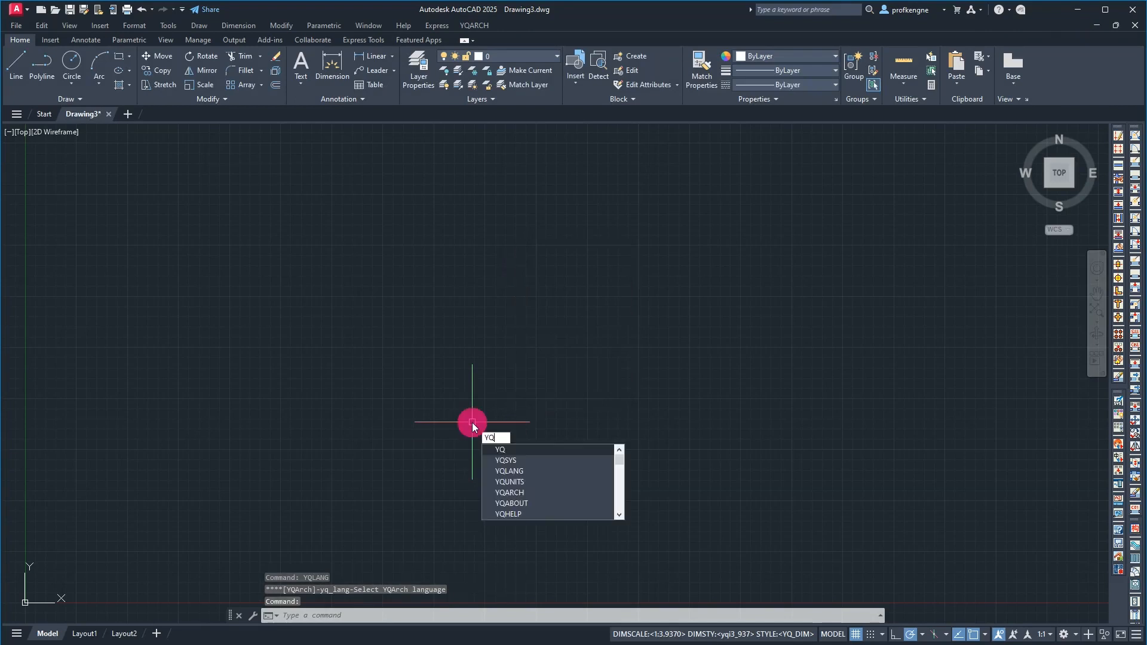
type("UNITS")
key("Return")
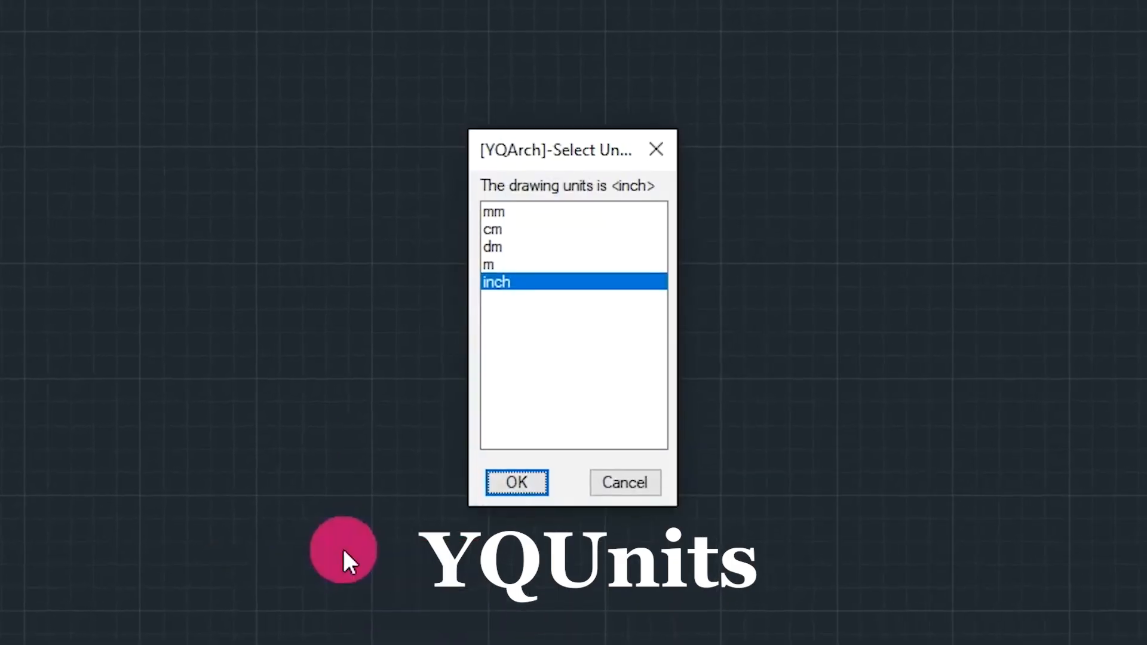
left_click(488, 265)
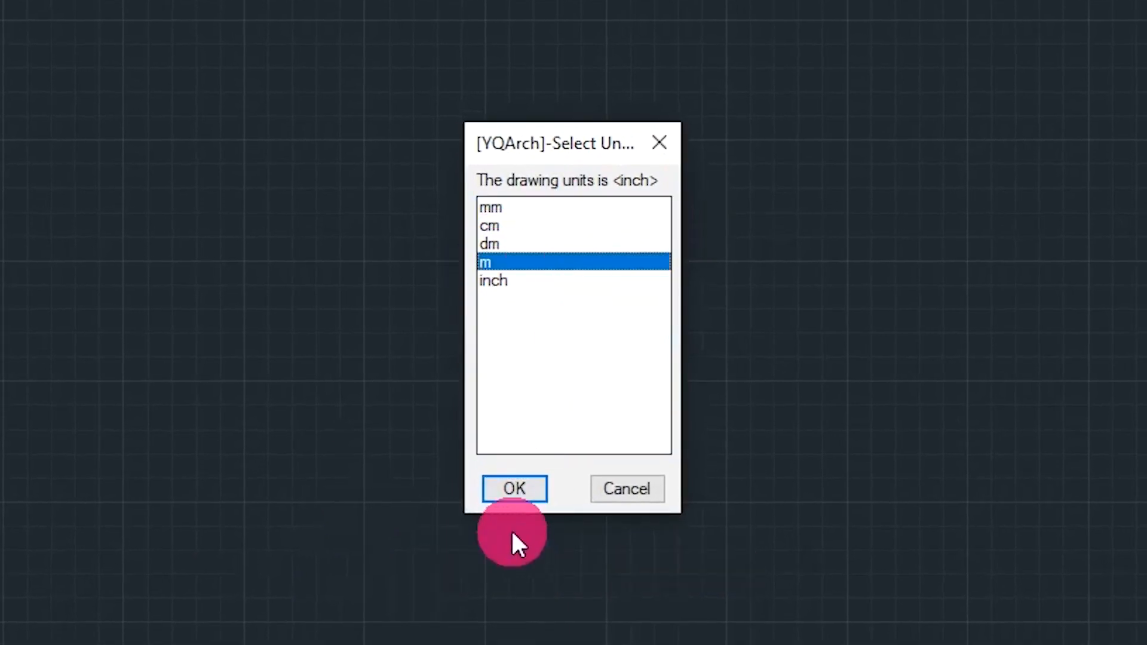
left_click(514, 489)
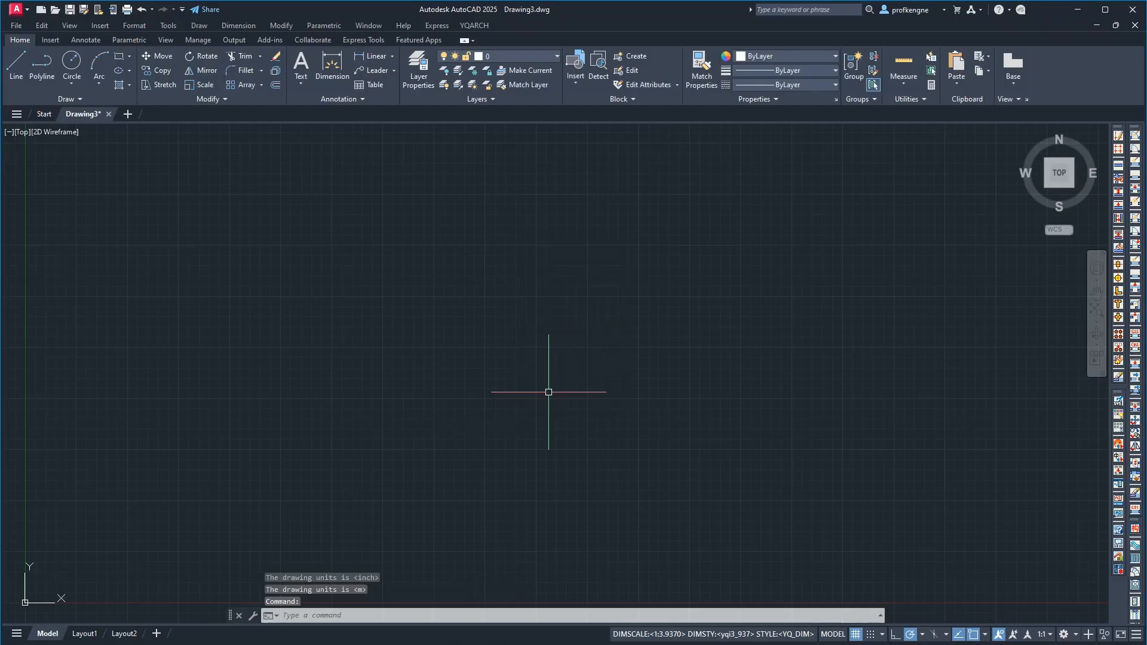
Step: Draw a rectangle 5 wide and 4 high with its first corner at 0,0
type("re")
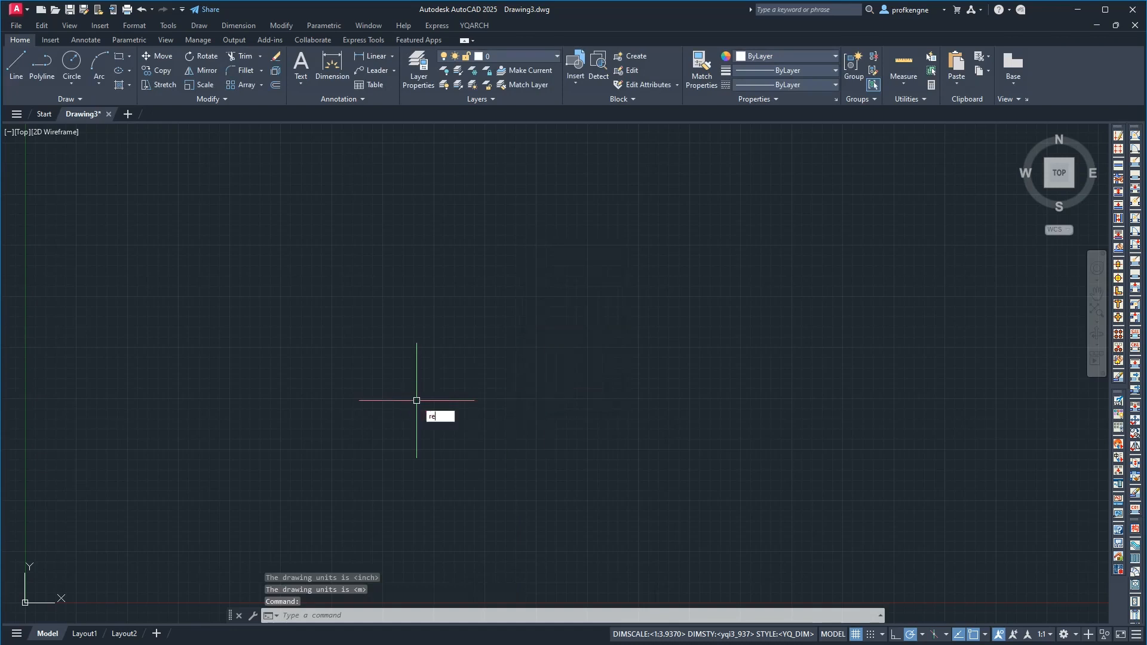
type("c")
key("Return")
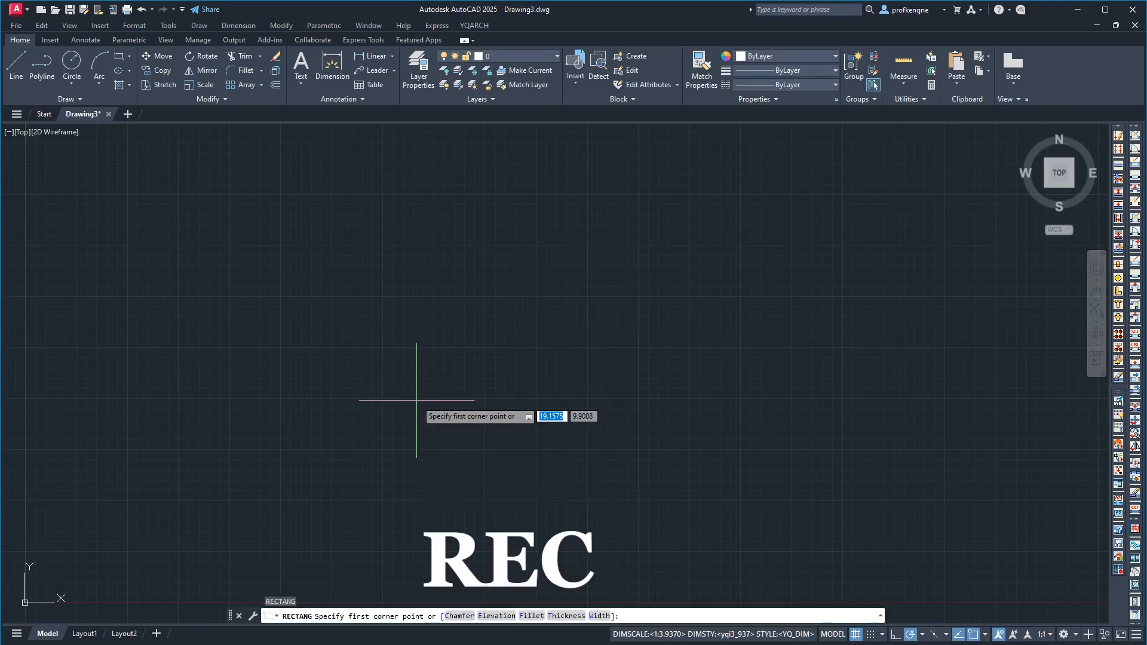
type("0,0")
left_click(302, 442)
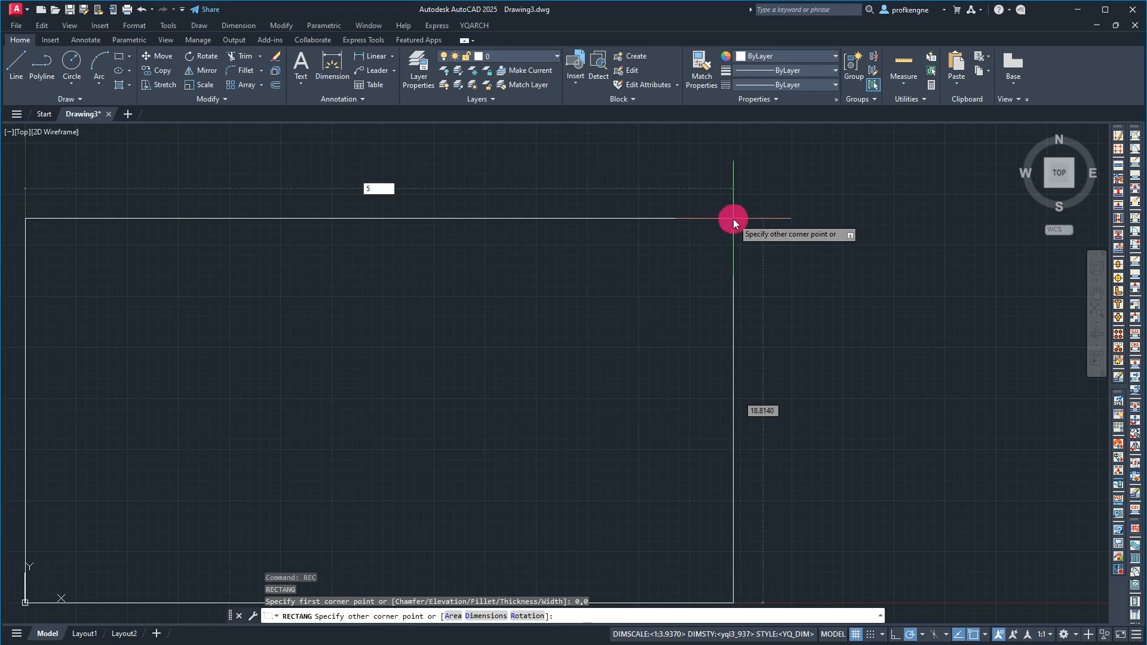
key("Tab")
type("4")
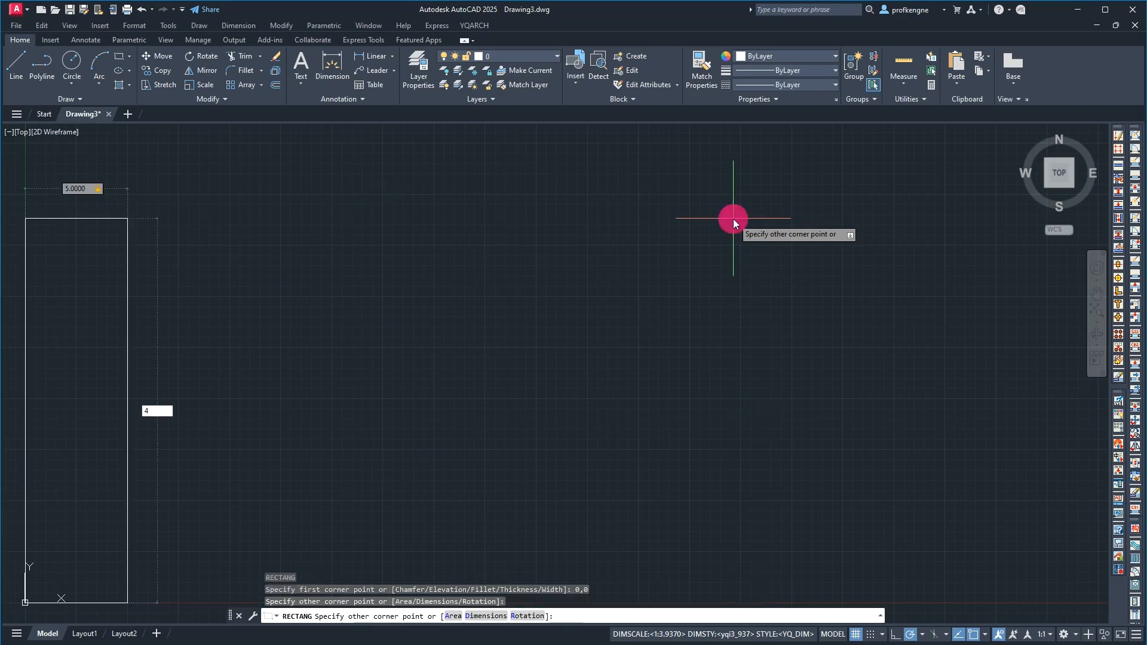
key("Return")
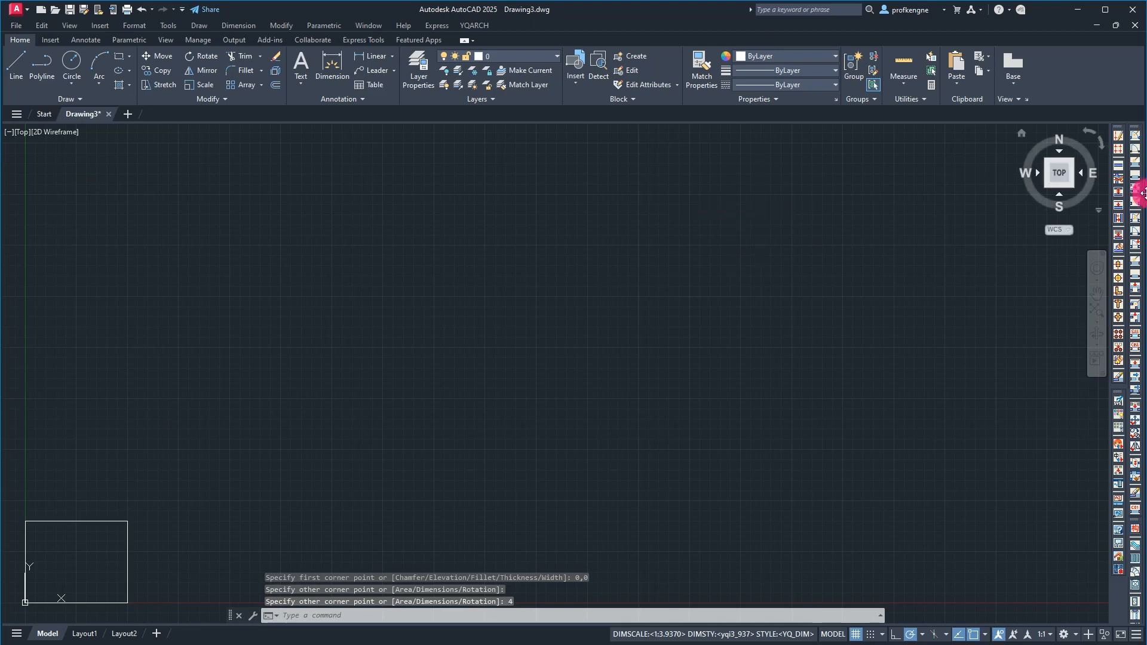
Step: Break the rectangle into separate lines with the YQArch break-all command (BA)
left_click(1097, 310)
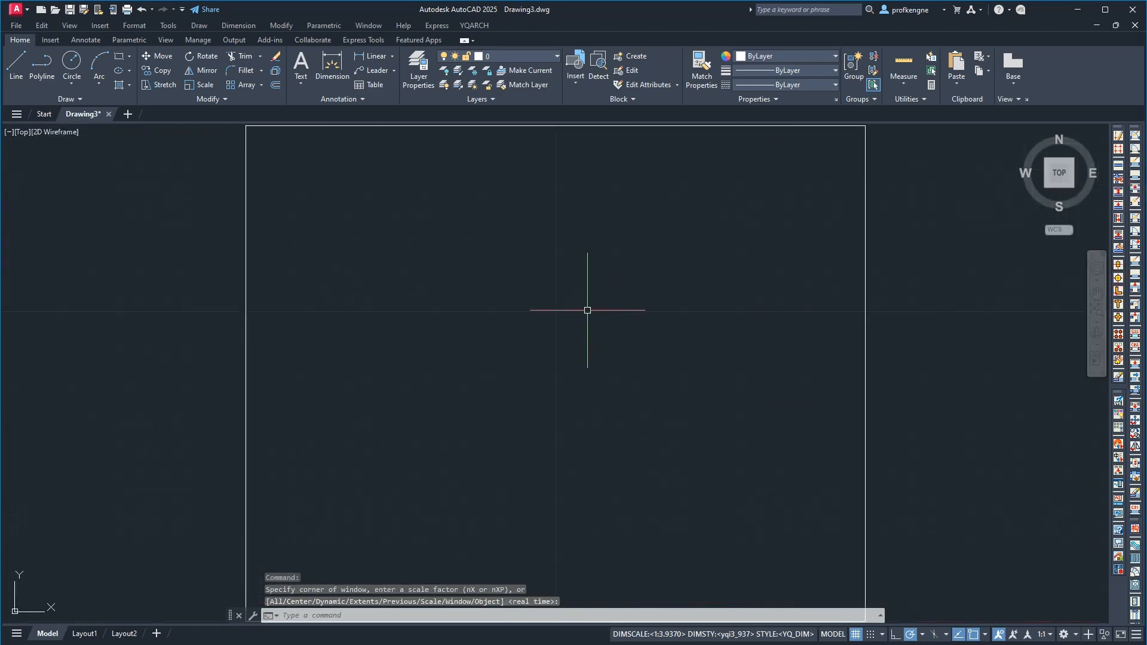
scroll(452, 187, "down", 2)
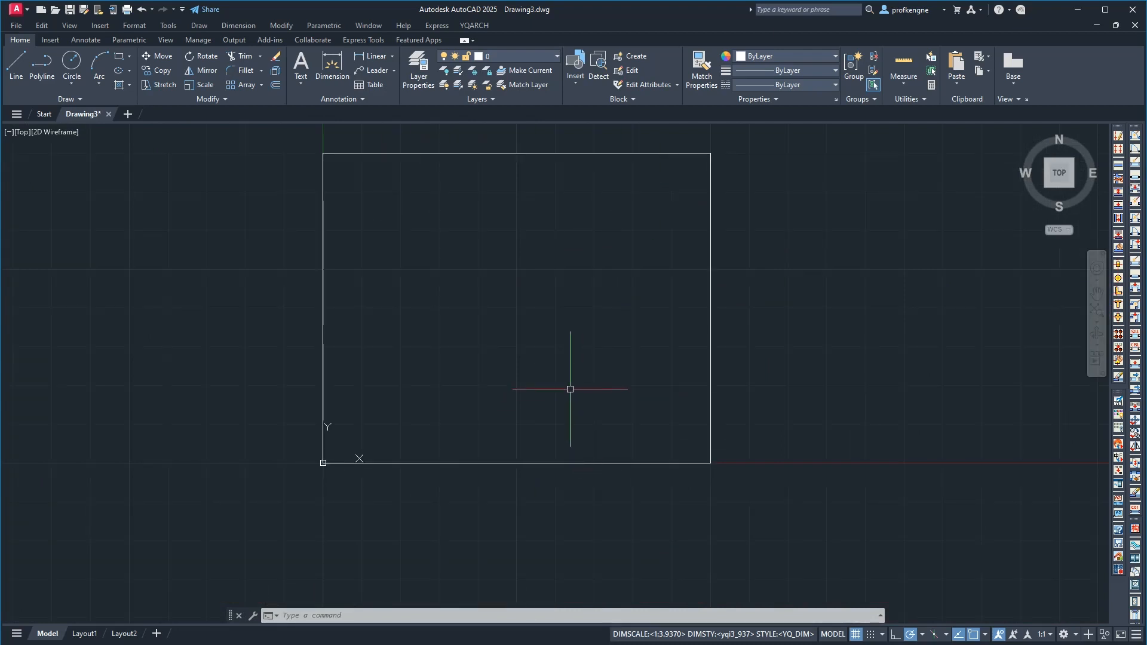
type("BA")
right_click(568, 384)
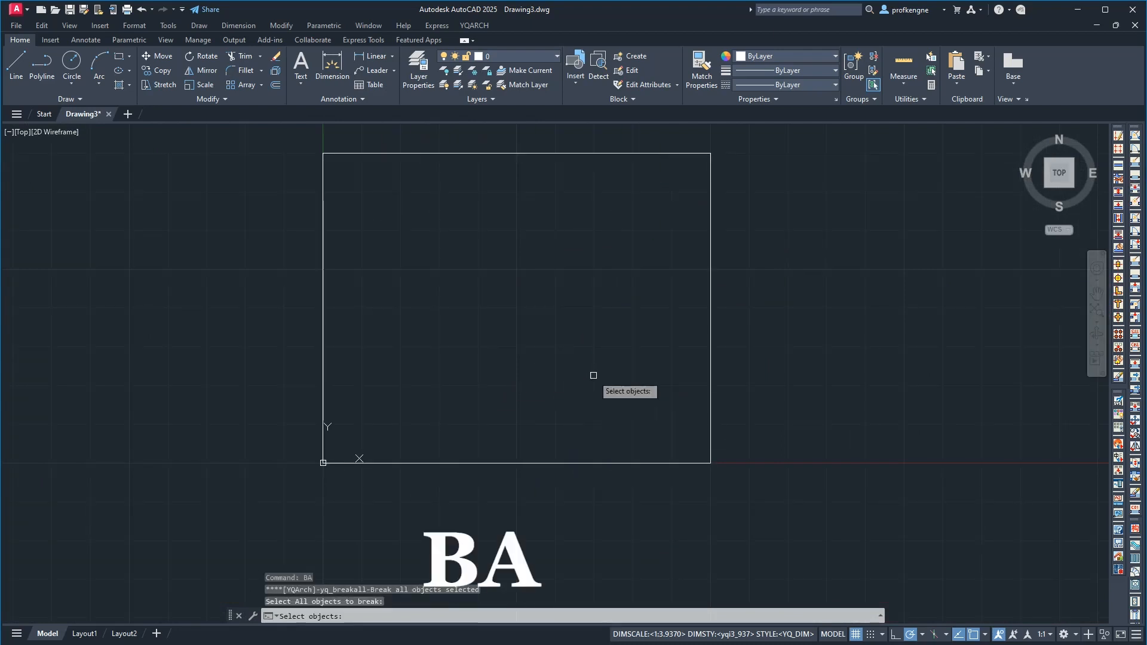
left_click(591, 154)
right_click(584, 228)
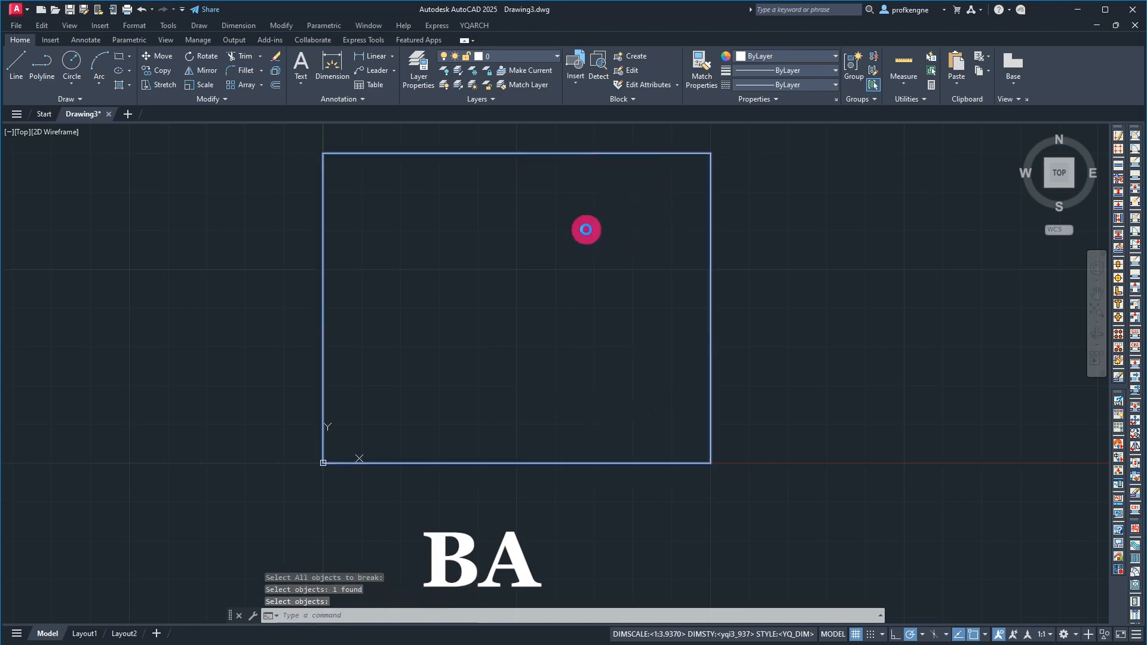
Step: Select the rectangle's top and bottom edges to check whether they are separate lines, and clear the selection
left_click(581, 153)
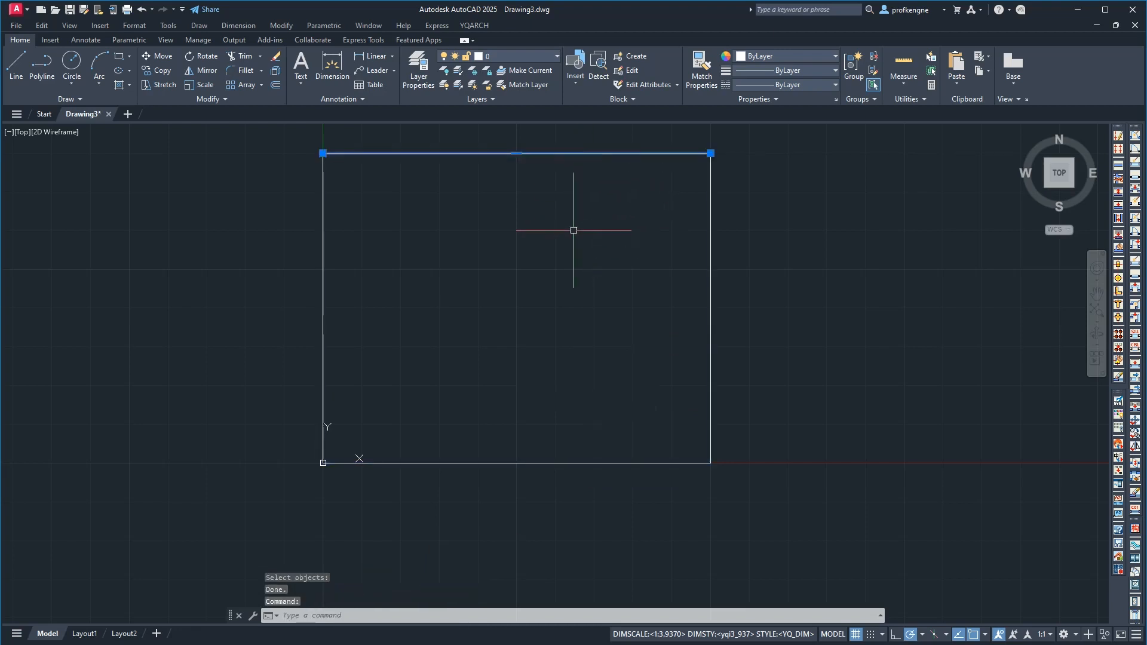
middle_click_drag(573, 231, 566, 299)
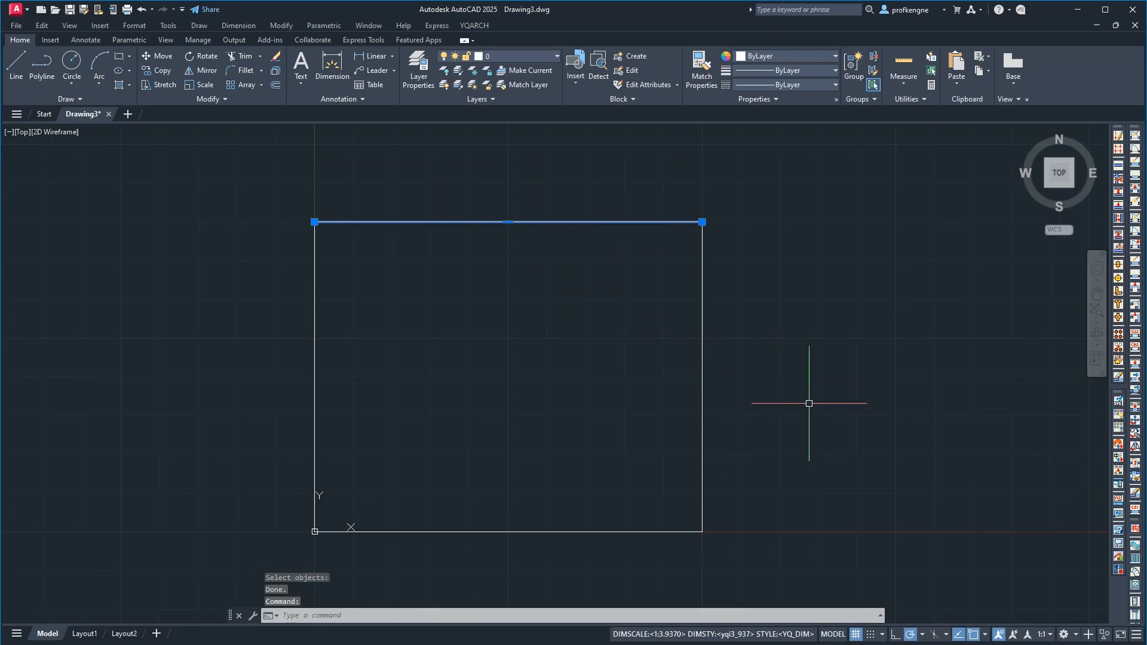
left_click(518, 481)
left_click(436, 569)
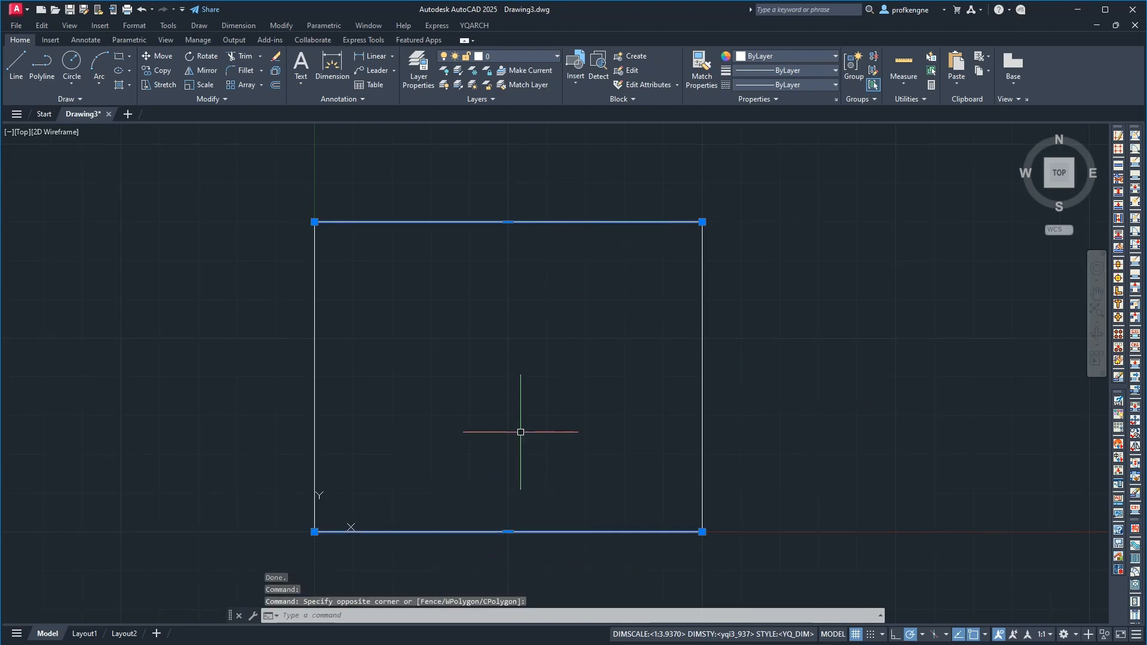
key("Escape")
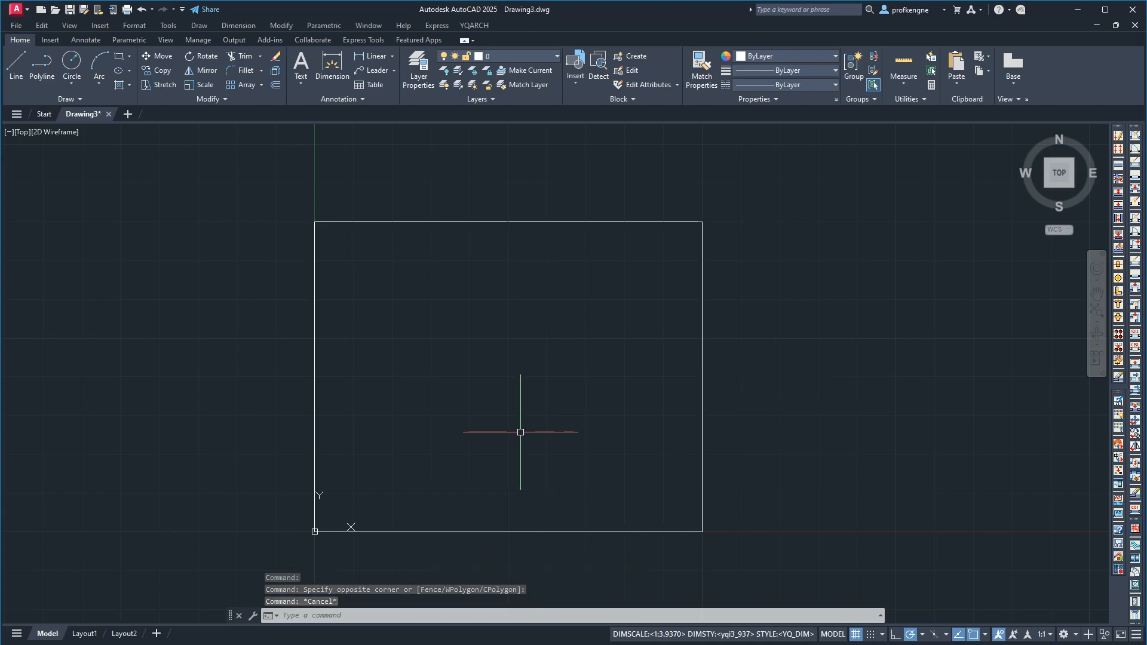
Step: Convert all four rectangle lines to walls of 0.2 thickness with the YQArch line-to-wall command (XWW)
type("XWW")
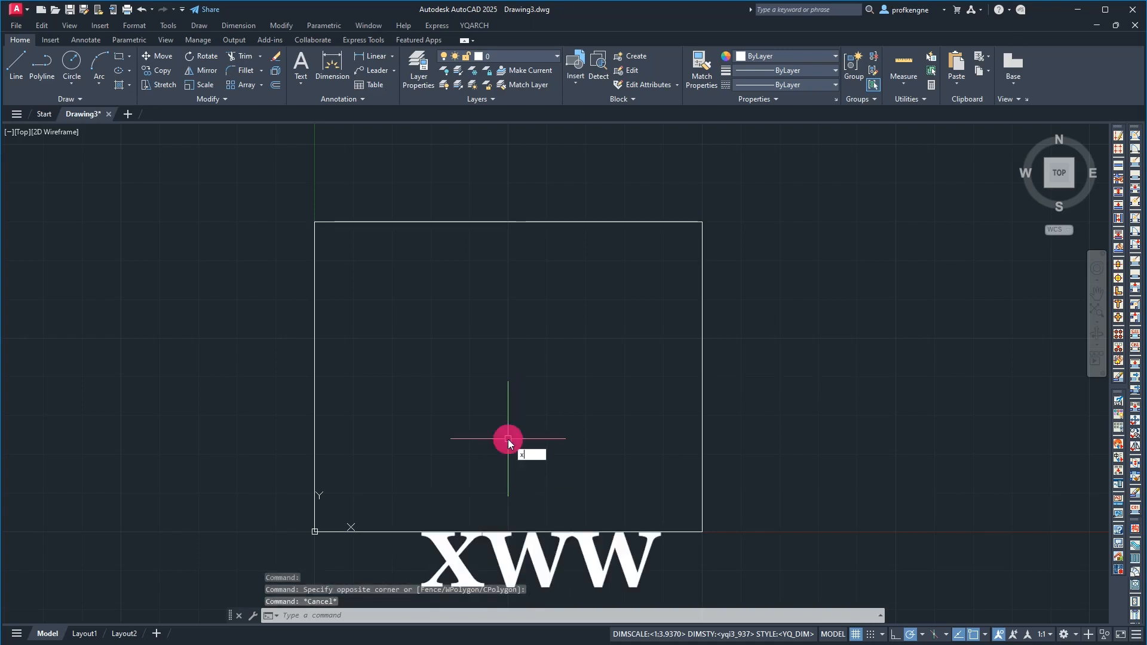
key("Return")
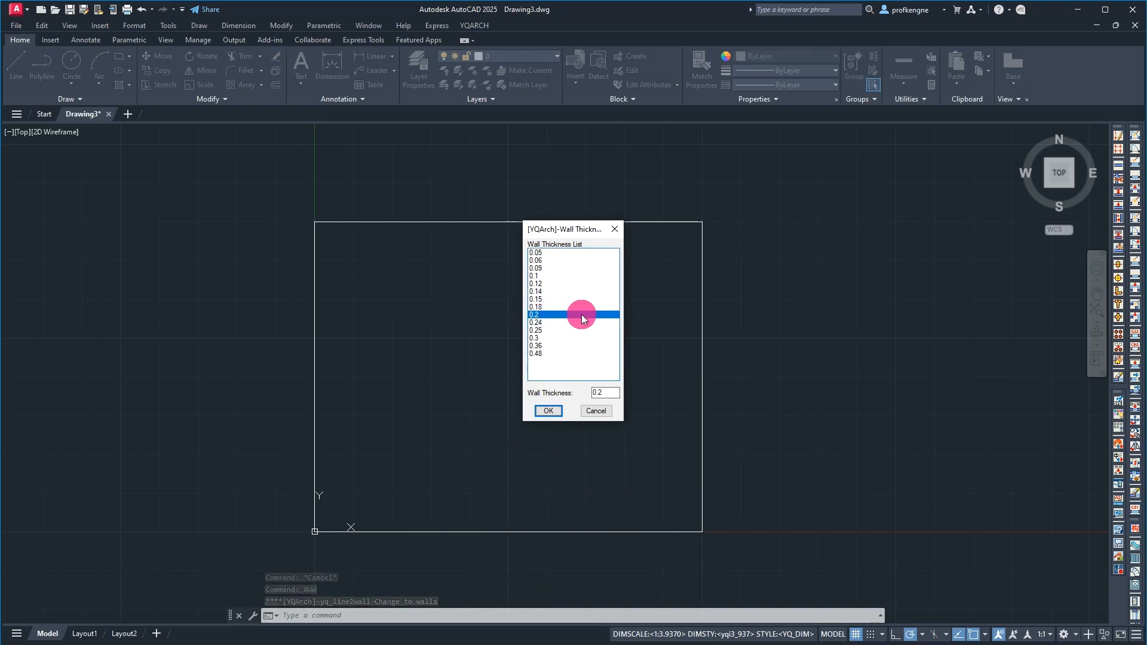
left_click(547, 411)
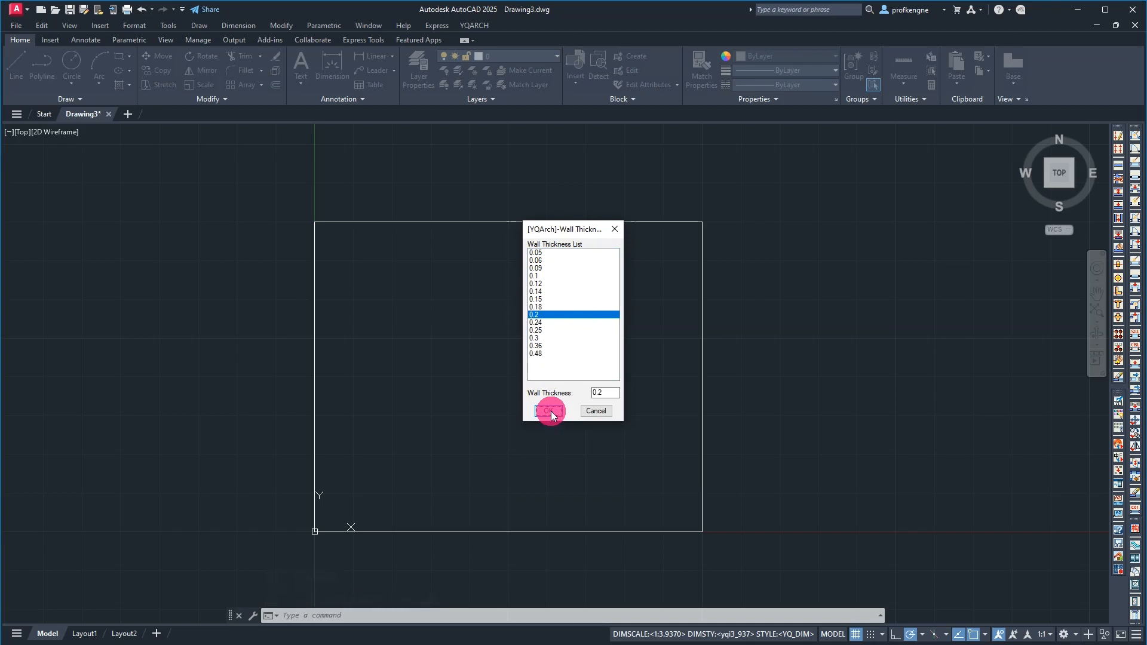
left_click(761, 554)
left_click(248, 185)
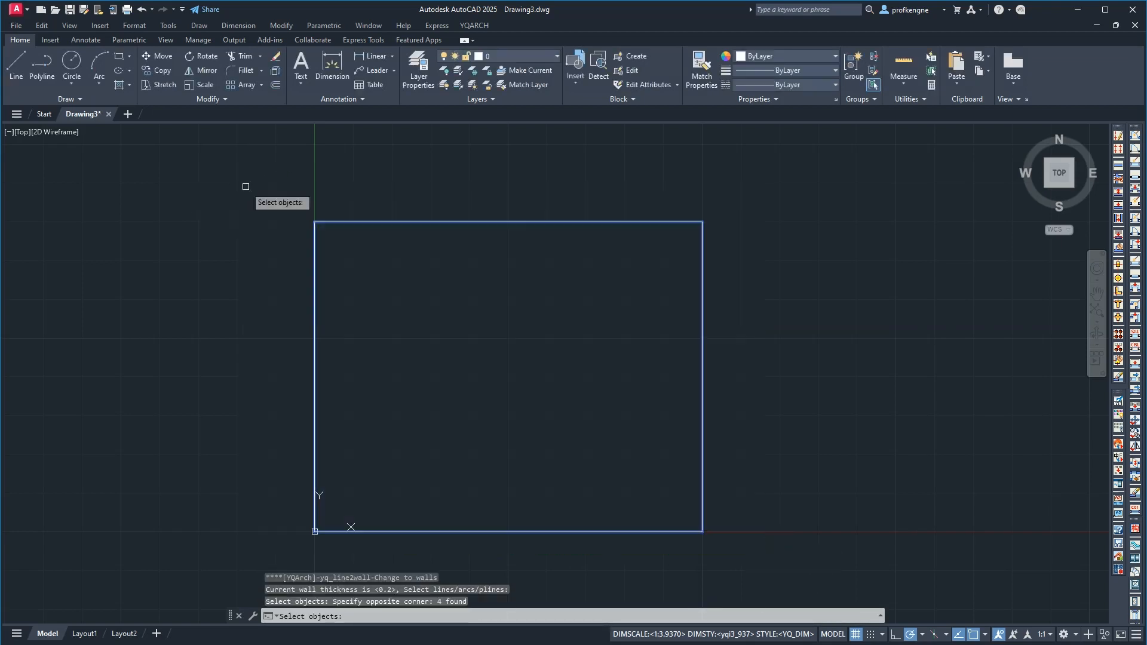
right_click(435, 301)
Step: Insert a DR_D01 single swing door near the right end of the bottom wall with AD, hinged on the right and opening into the room
middle_click_drag(489, 311, 482, 293)
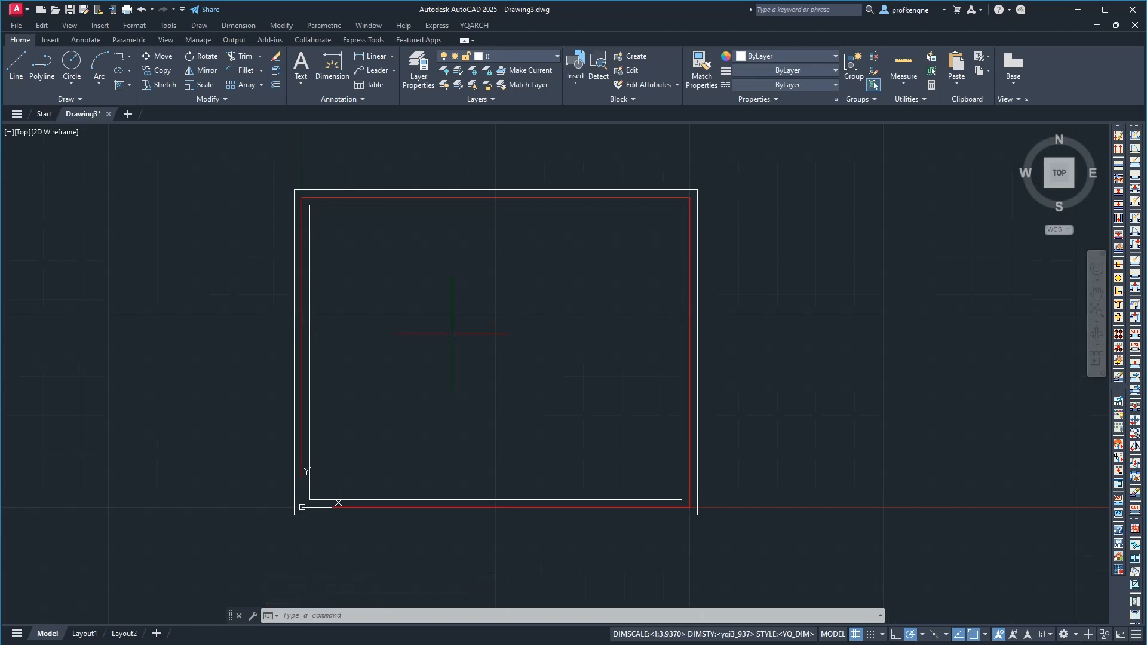
type("AD")
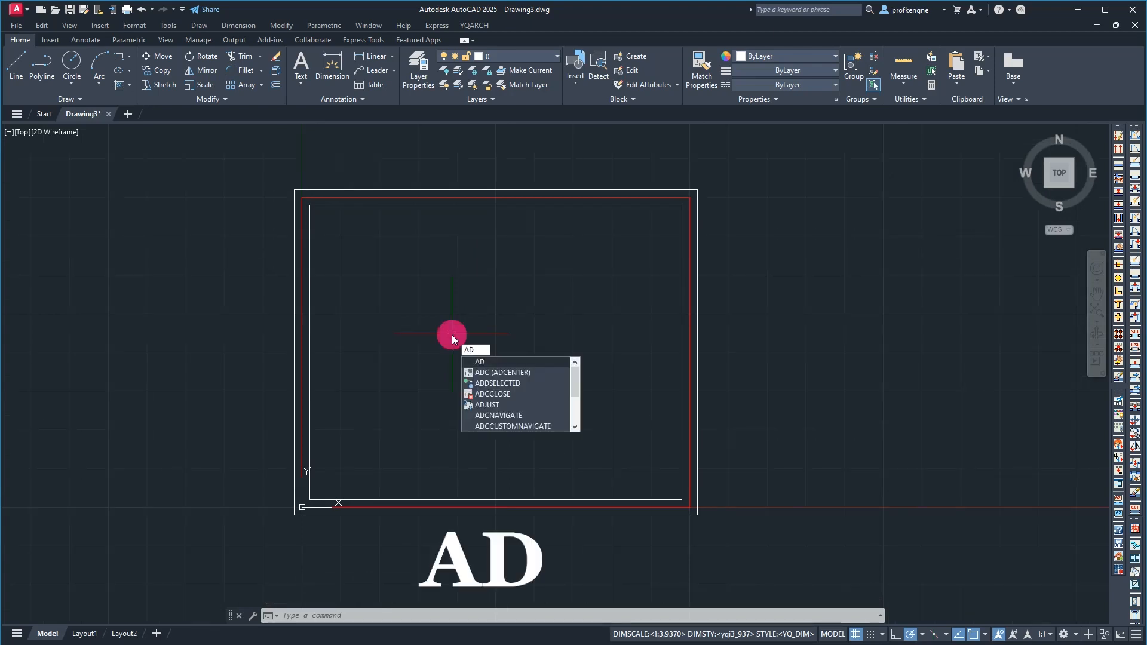
key("Return")
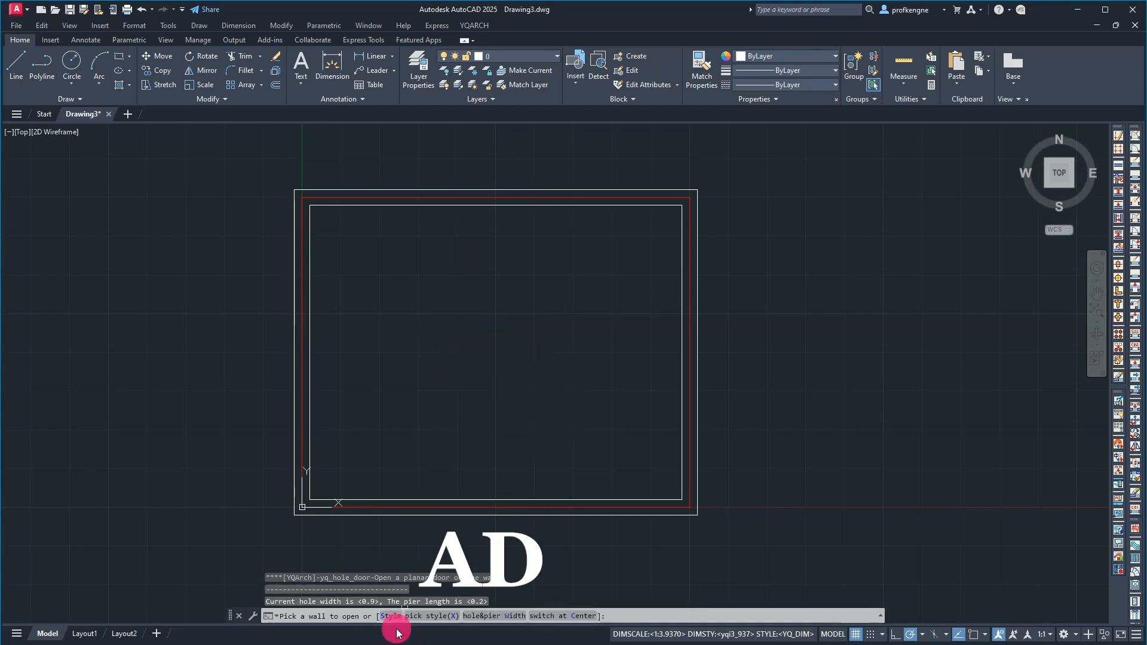
left_click(390, 616)
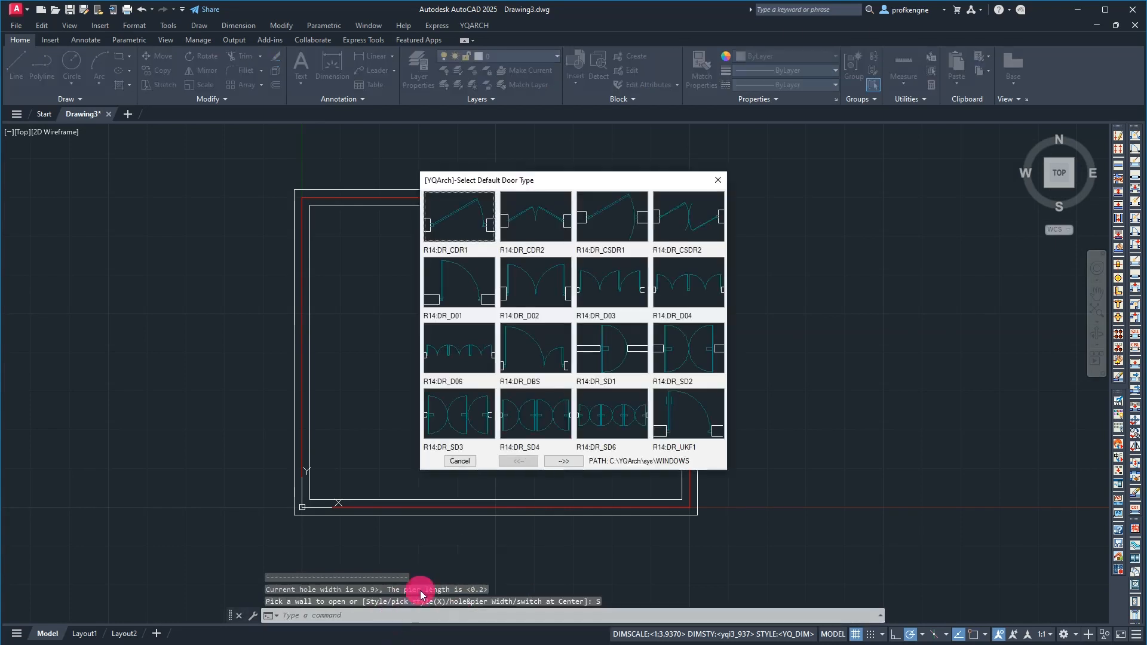
left_click(466, 296)
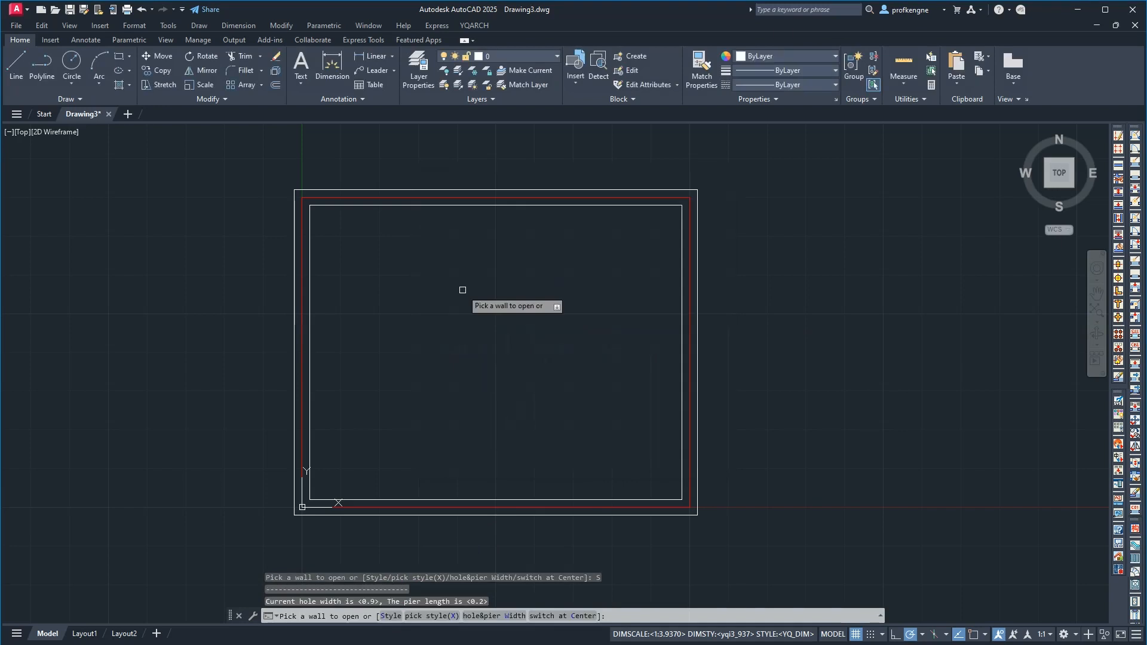
left_click(656, 497)
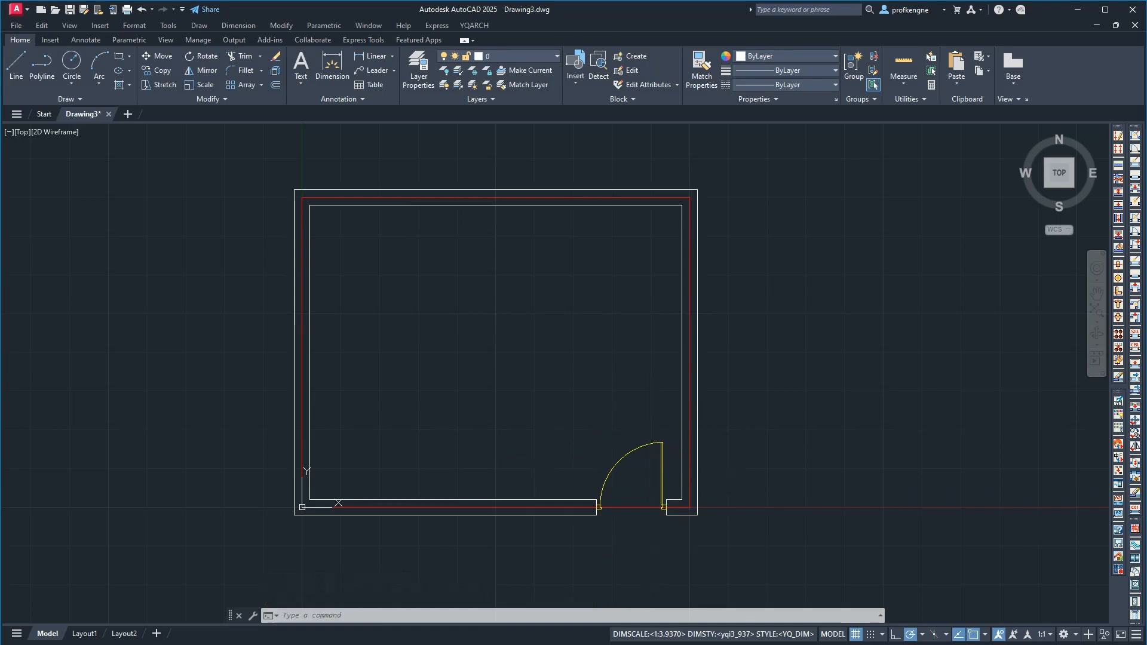
left_click(652, 431)
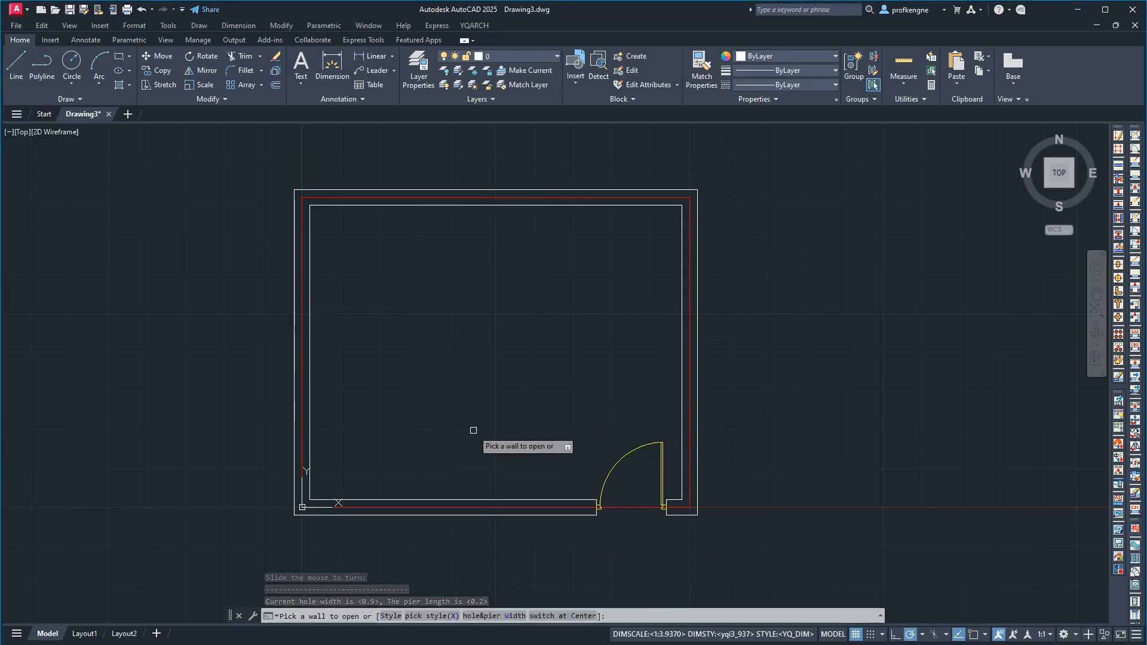
Step: Insert WD_00_X2 windows at the middle of the right and left walls with the YQArch wall window command (AW)
key("Escape")
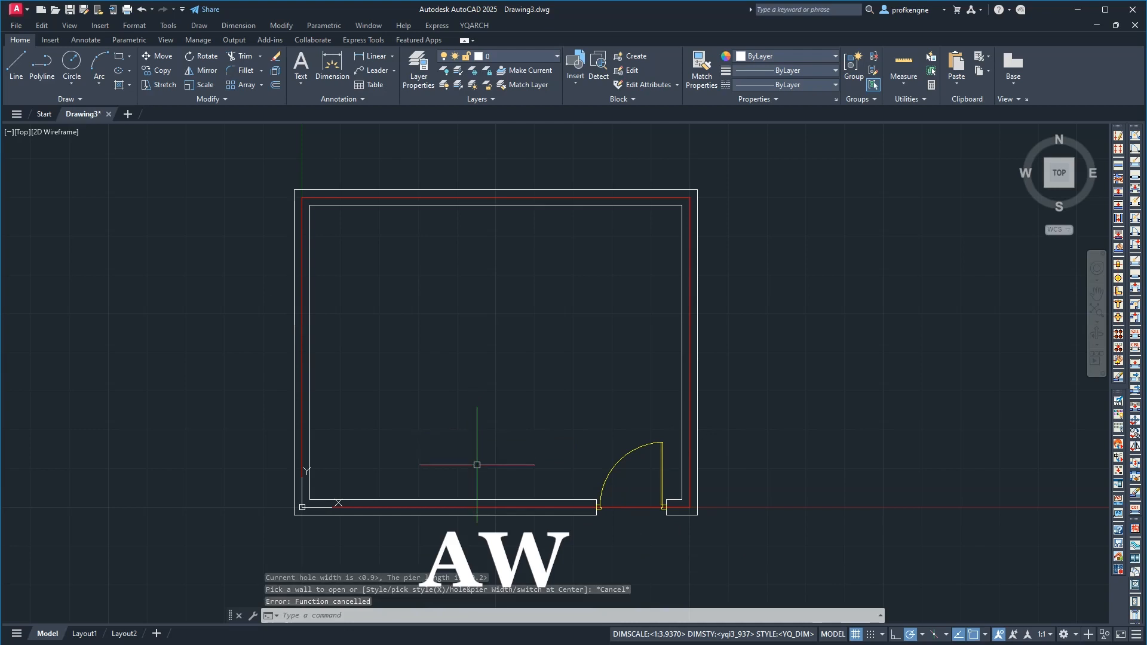
type("c")
key("Return")
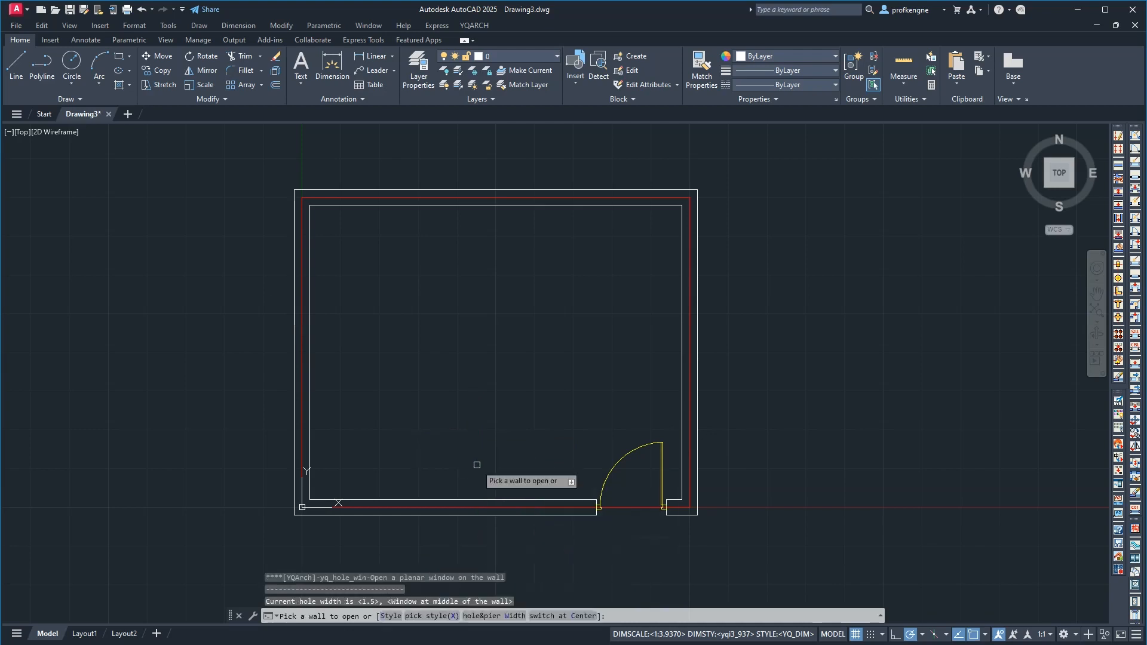
left_click(389, 617)
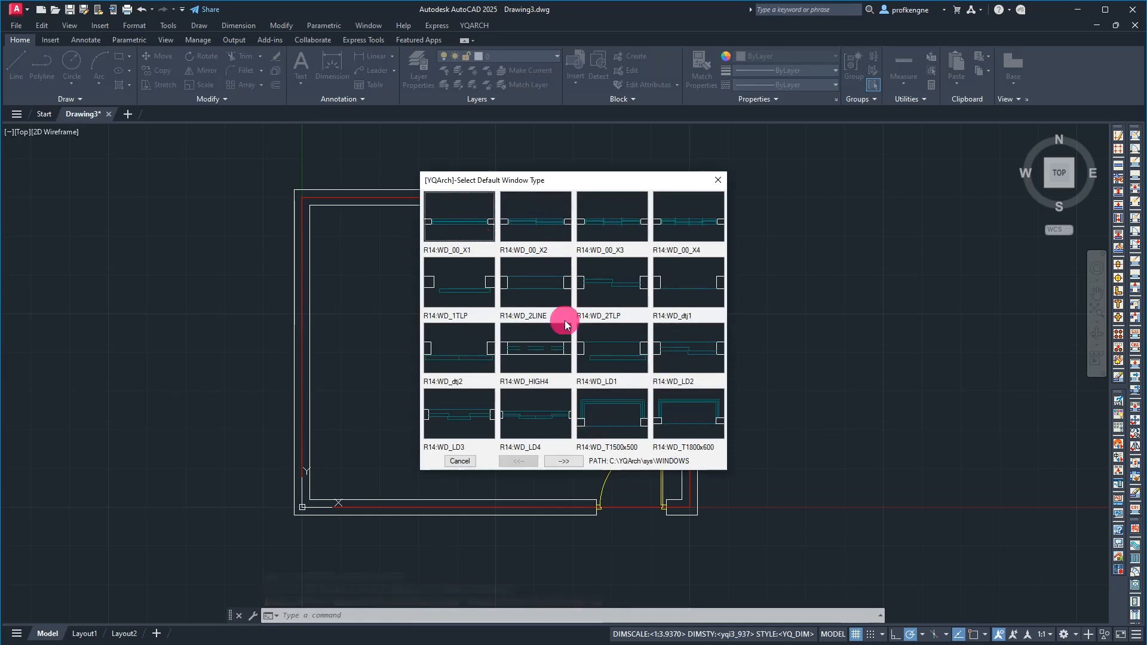
left_click(533, 226)
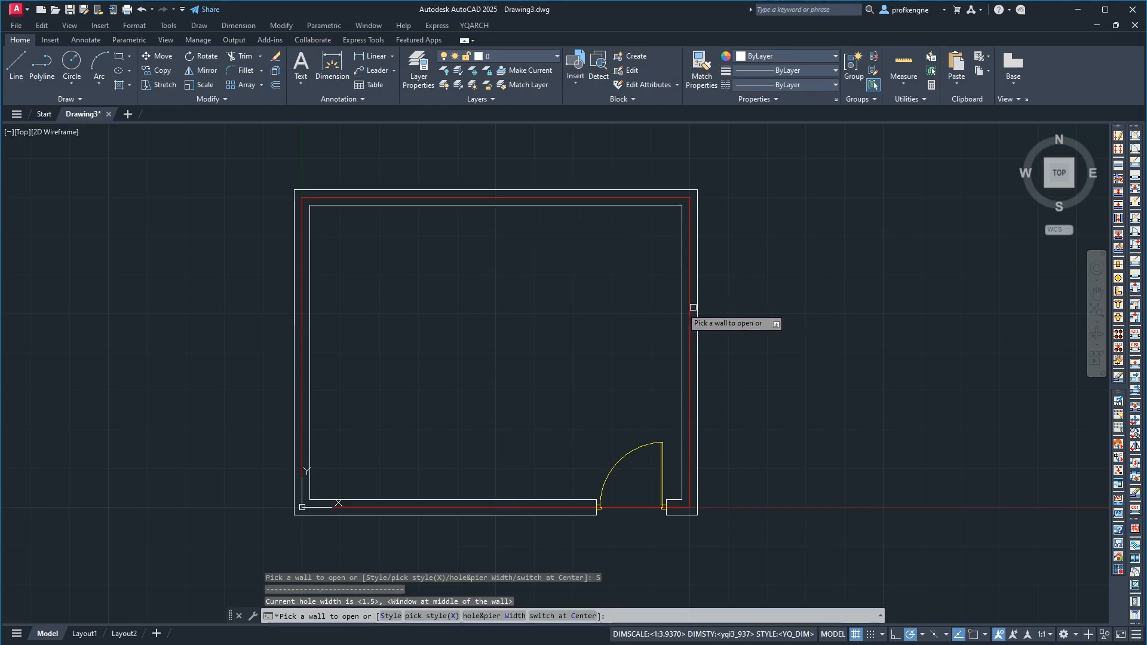
left_click(680, 311)
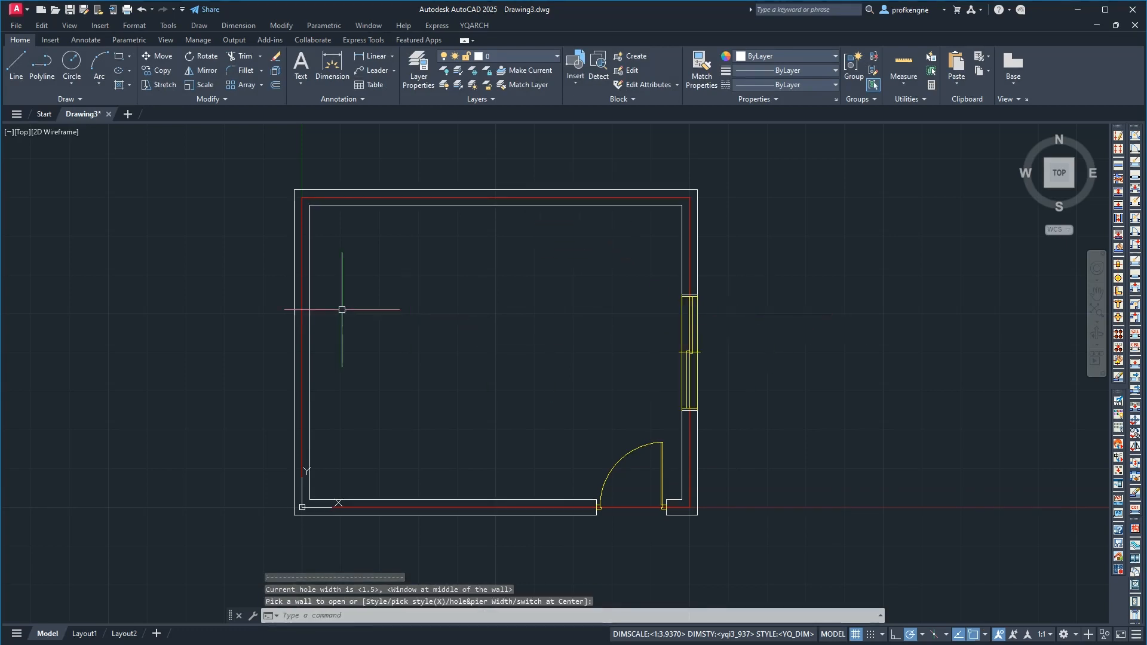
key("Return")
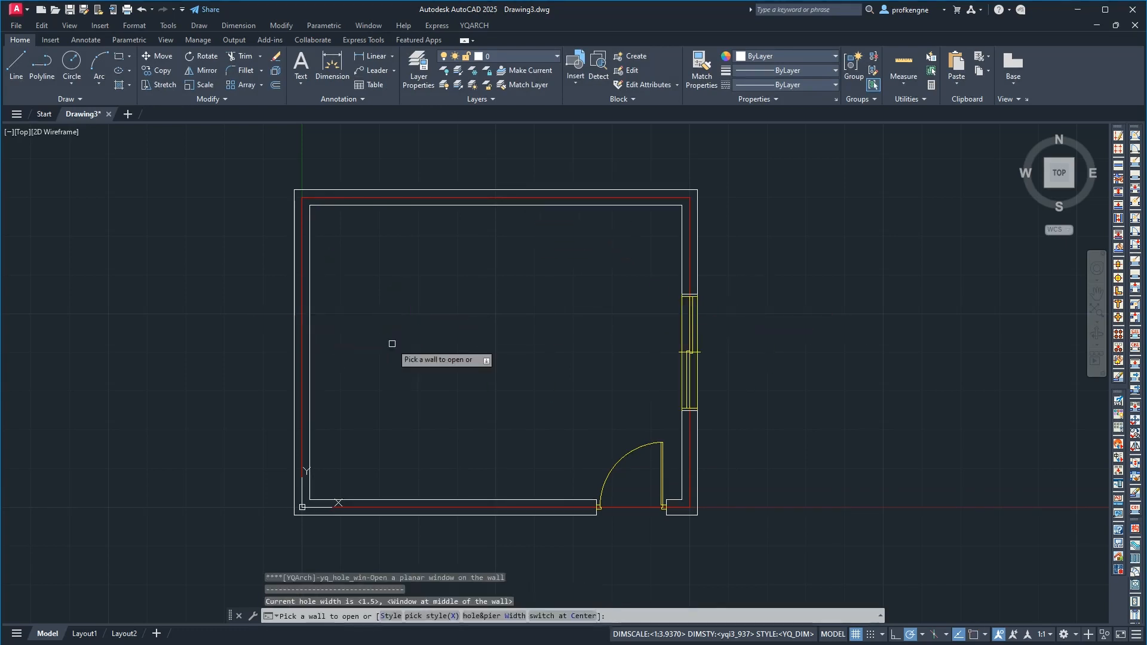
left_click(272, 335)
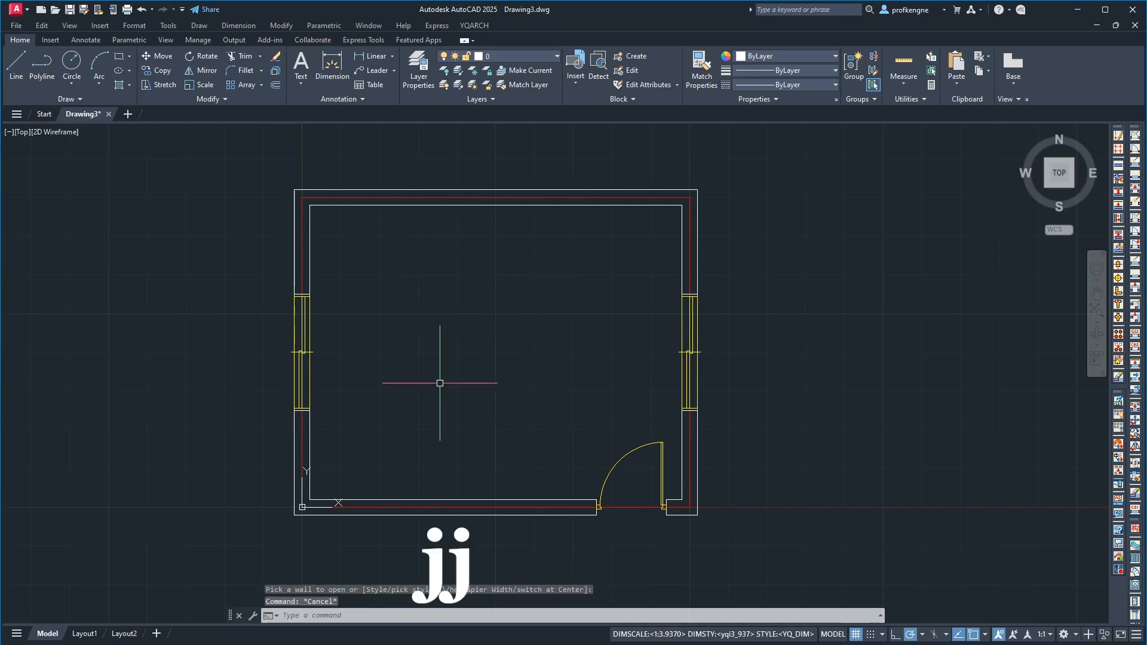
Step: Start the YQArch furniture arrangement command (JJ) and choose the Living Room layout
type("jj")
key("Return")
left_click(467, 285)
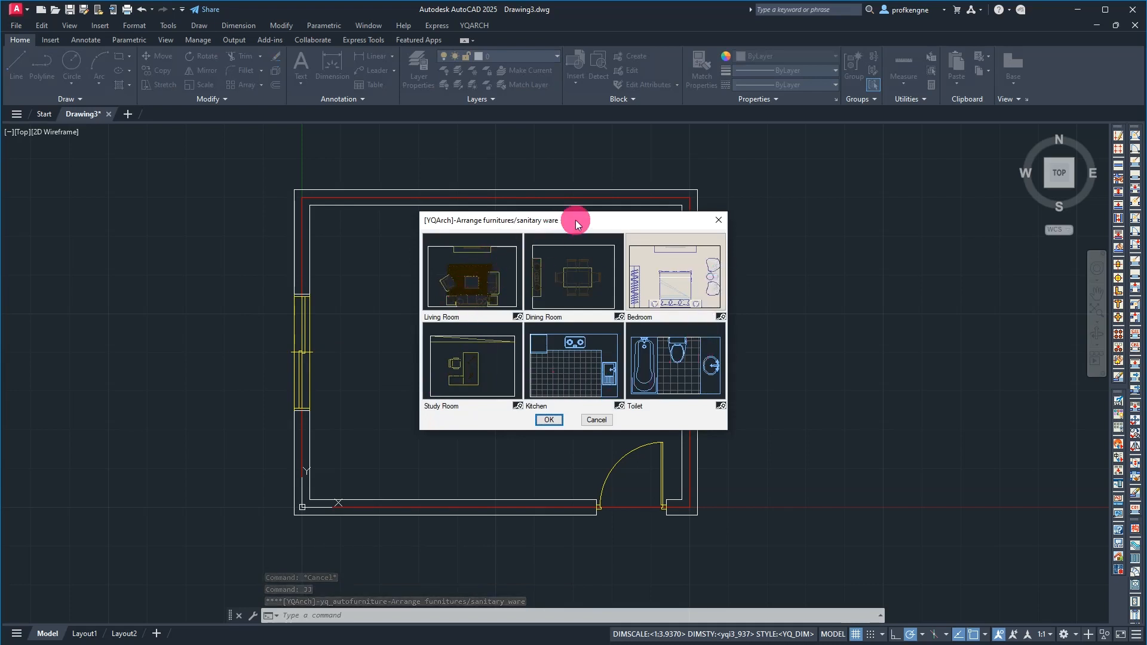
left_click(469, 284)
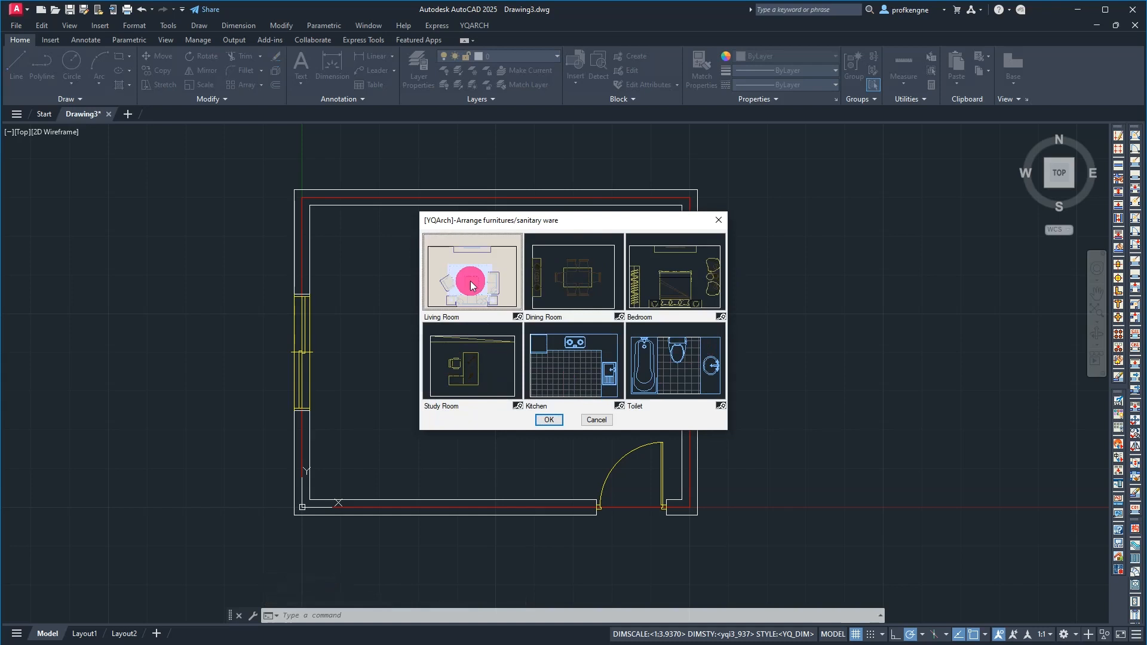
Step: Preview the enlarged slides of the room layouts from Living Room through Toilet and return to Living Room
left_click(519, 317)
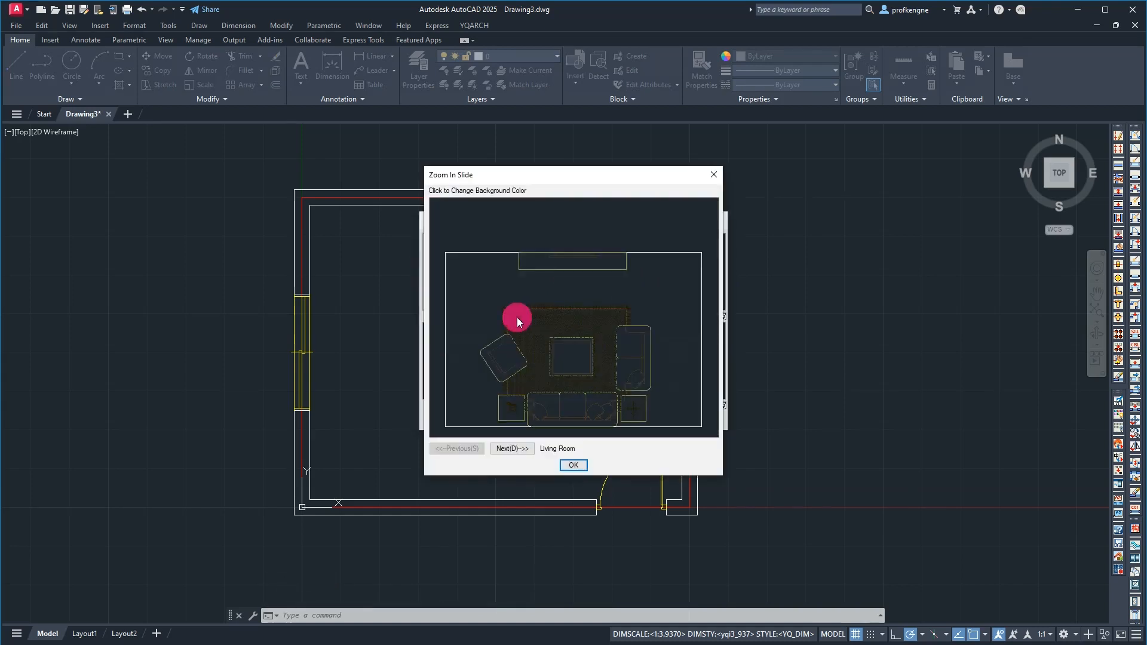
left_click(513, 448)
left_click(518, 449)
left_click(517, 449)
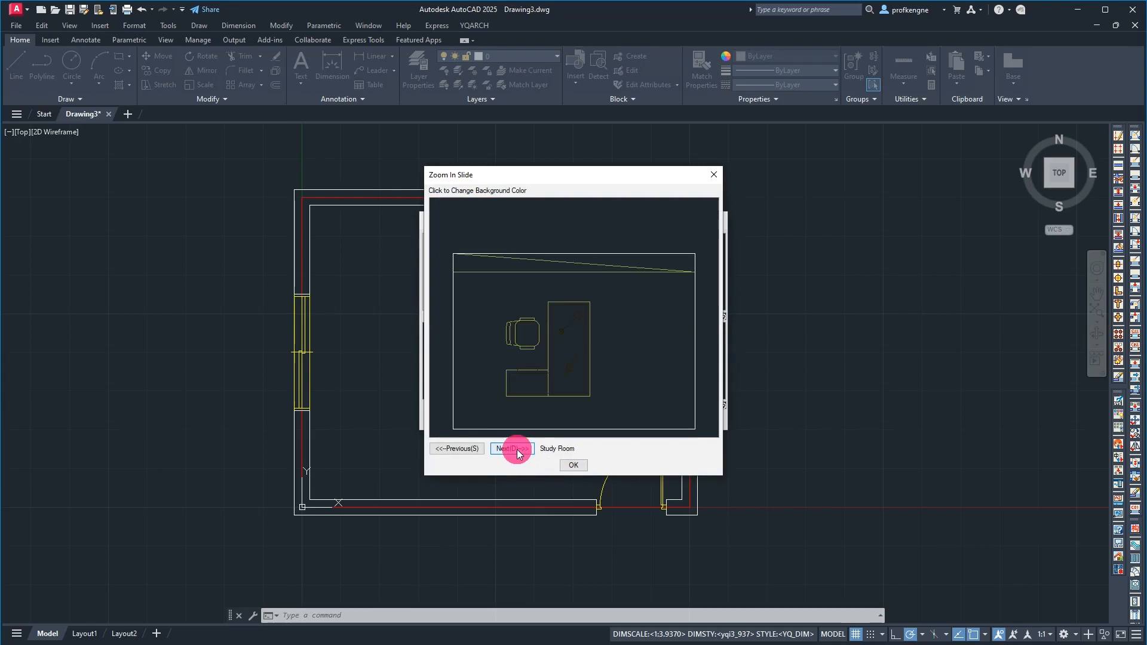
left_click(518, 450)
left_click(517, 450)
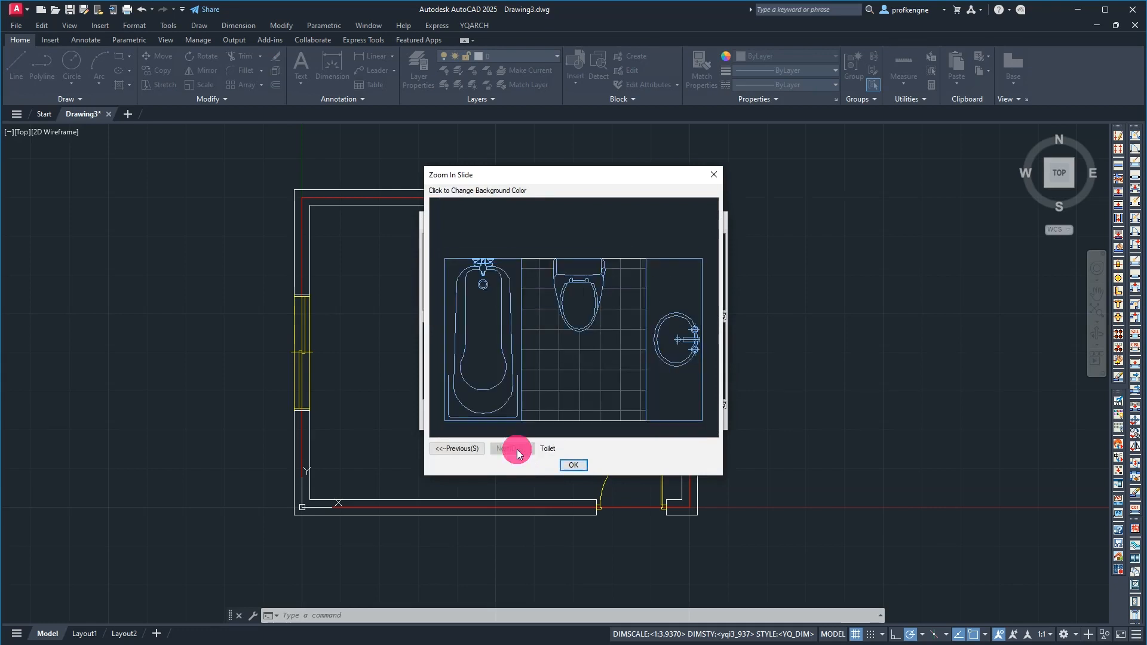
left_click(456, 448)
left_click(456, 449)
left_click(455, 448)
left_click(455, 448)
left_click(455, 449)
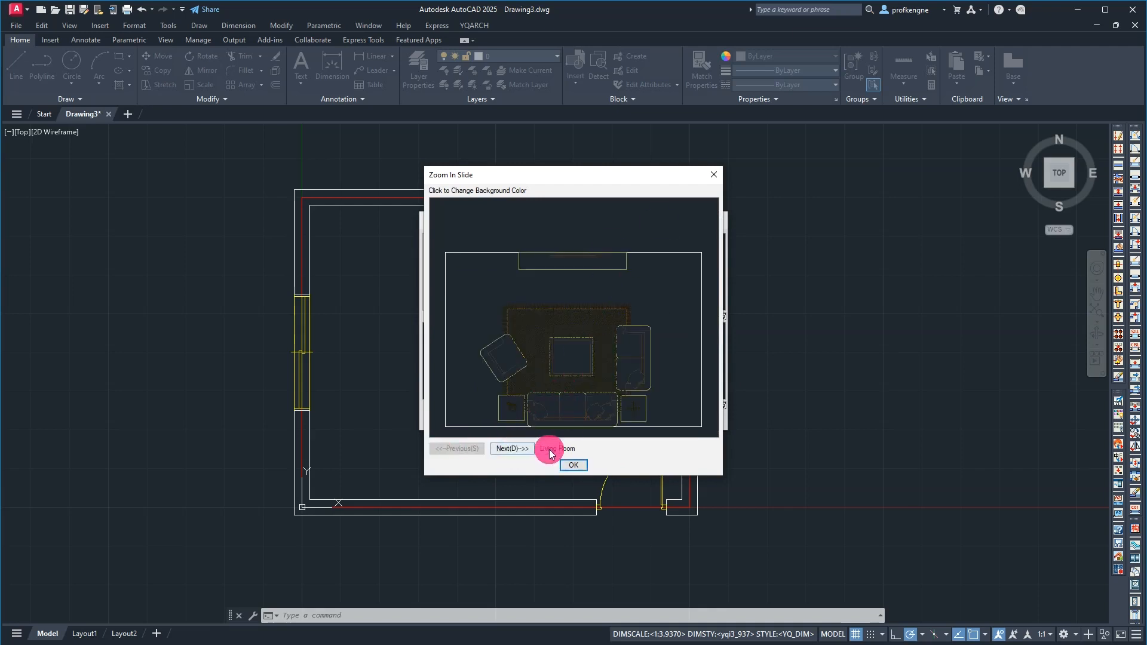
left_click(573, 465)
Step: Place the Living Room furniture layout between the inner lower-left and upper-right corners of the room
left_click(548, 419)
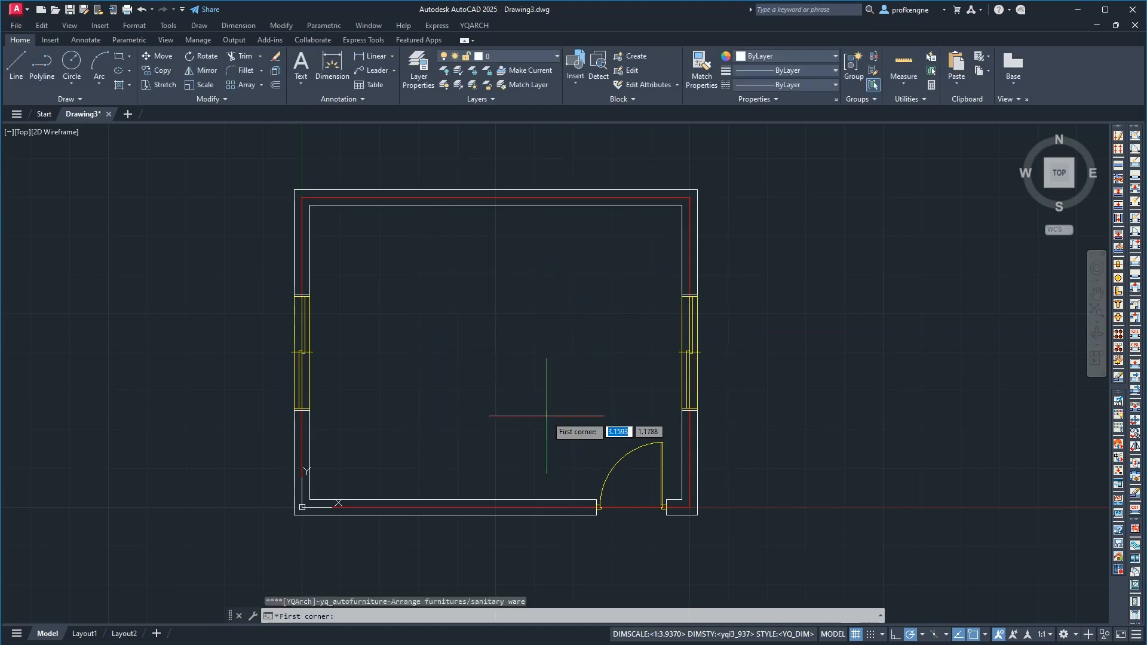
left_click(307, 499)
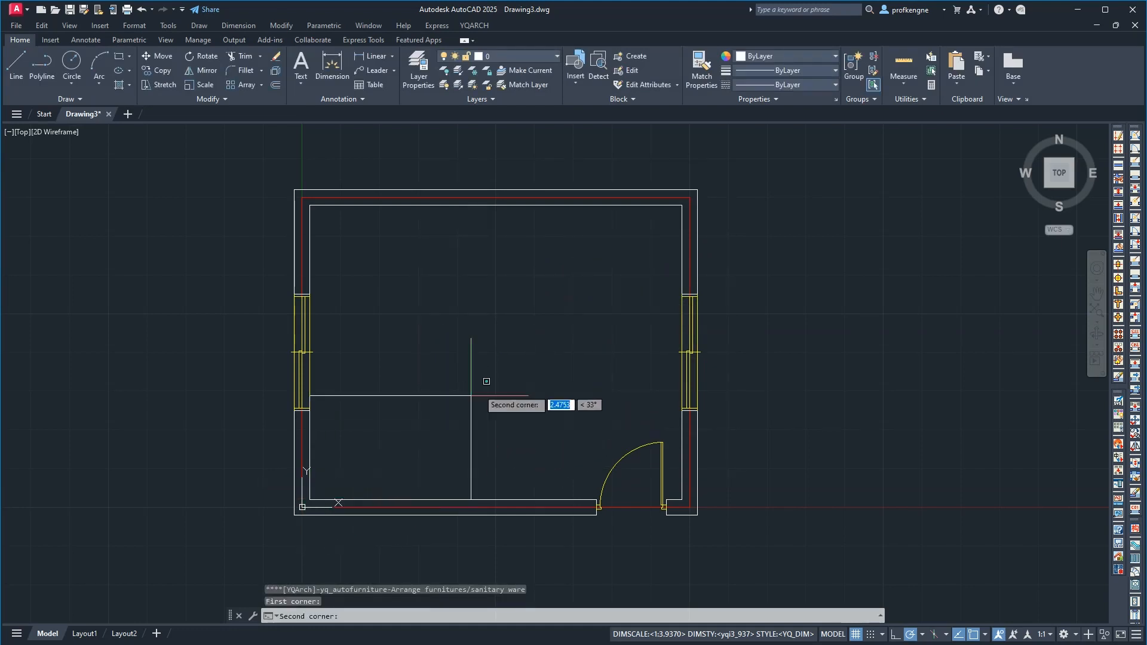
left_click(682, 205)
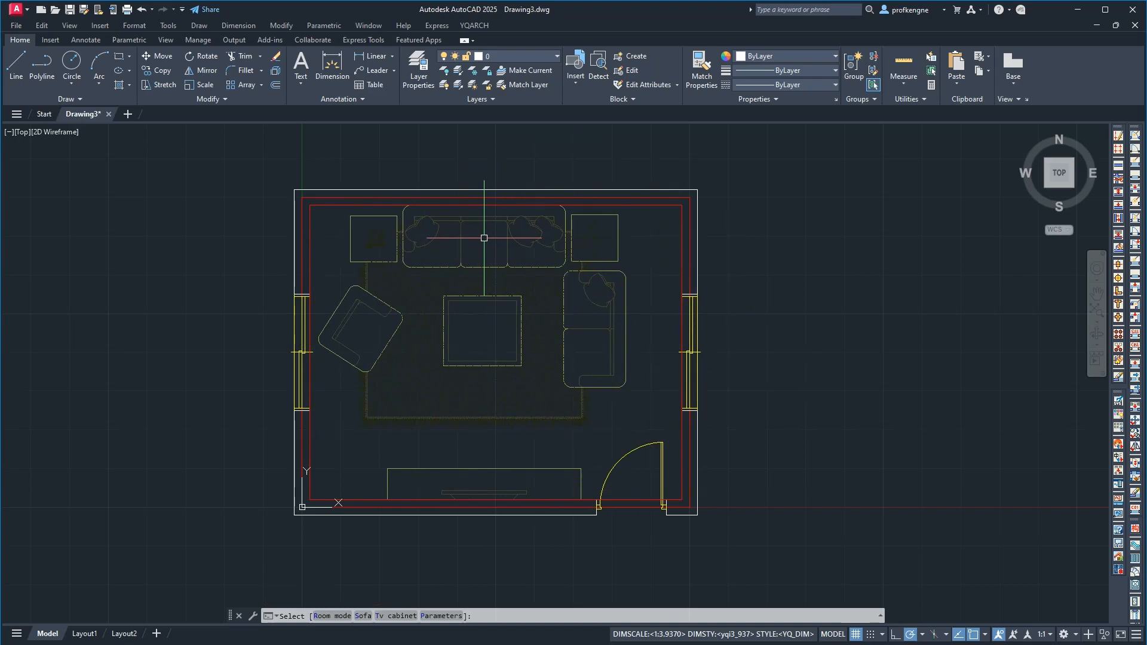
Step: Cycle the furniture layout through the other room modes and back to Living Room
type("R")
key("Return")
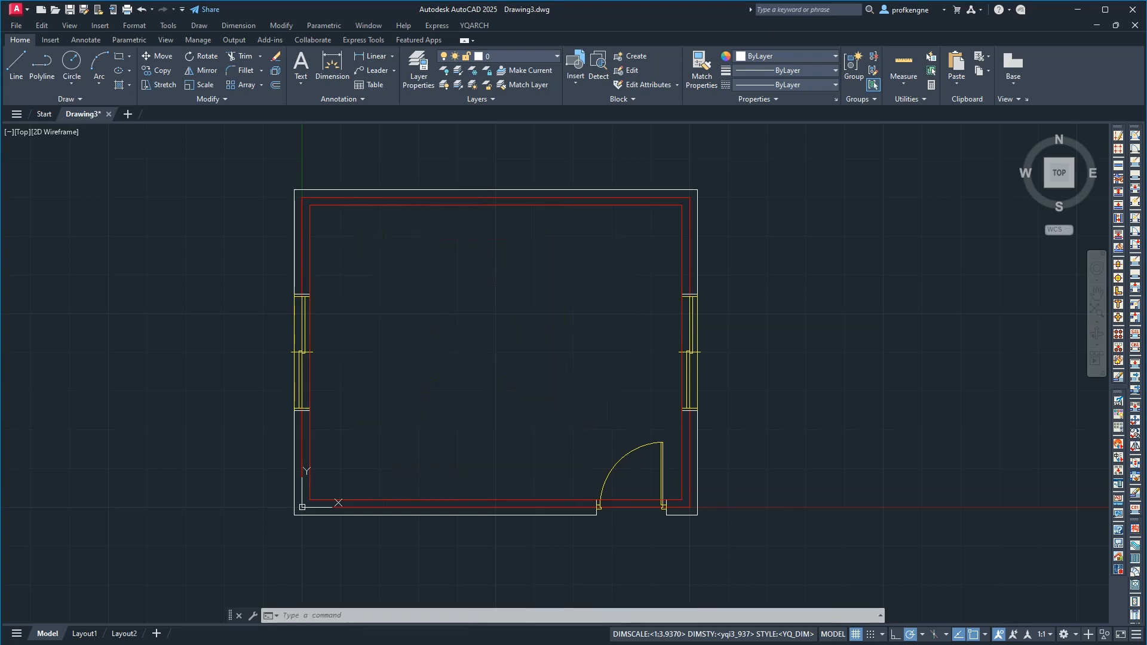
type("R")
key("Return")
type("R")
key("Return")
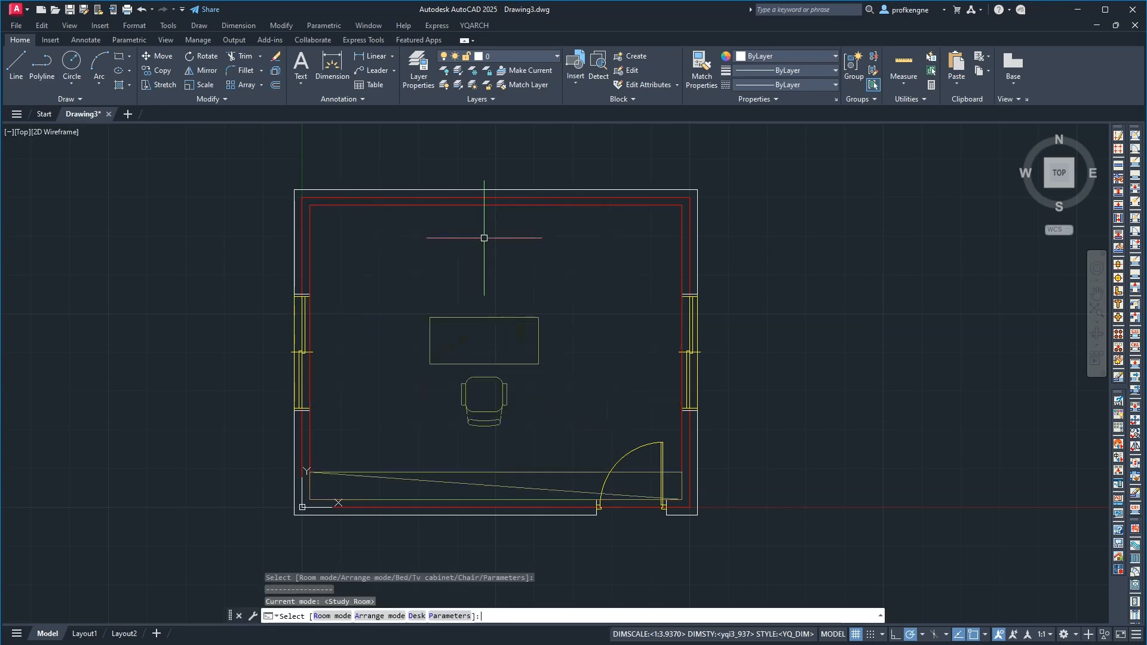
type("R")
key("Return")
type("R")
key("Return")
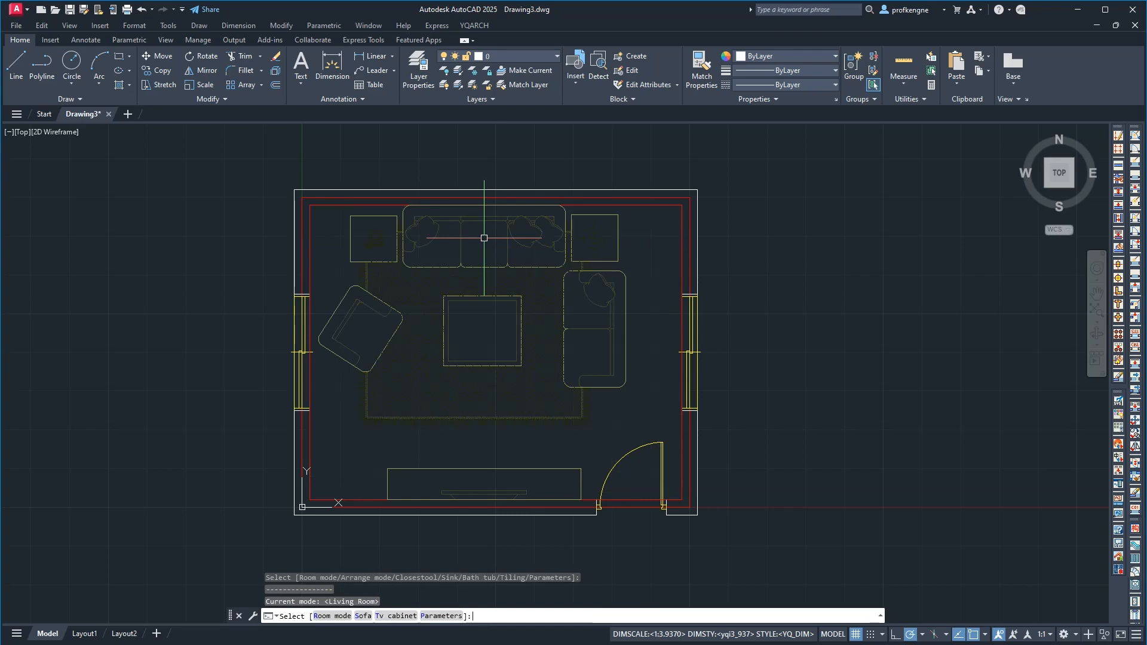
Step: Cycle through the sofa arrangements and return to the one with the rug and the angled armchair
type("S")
key("Return")
type("S")
key("Return")
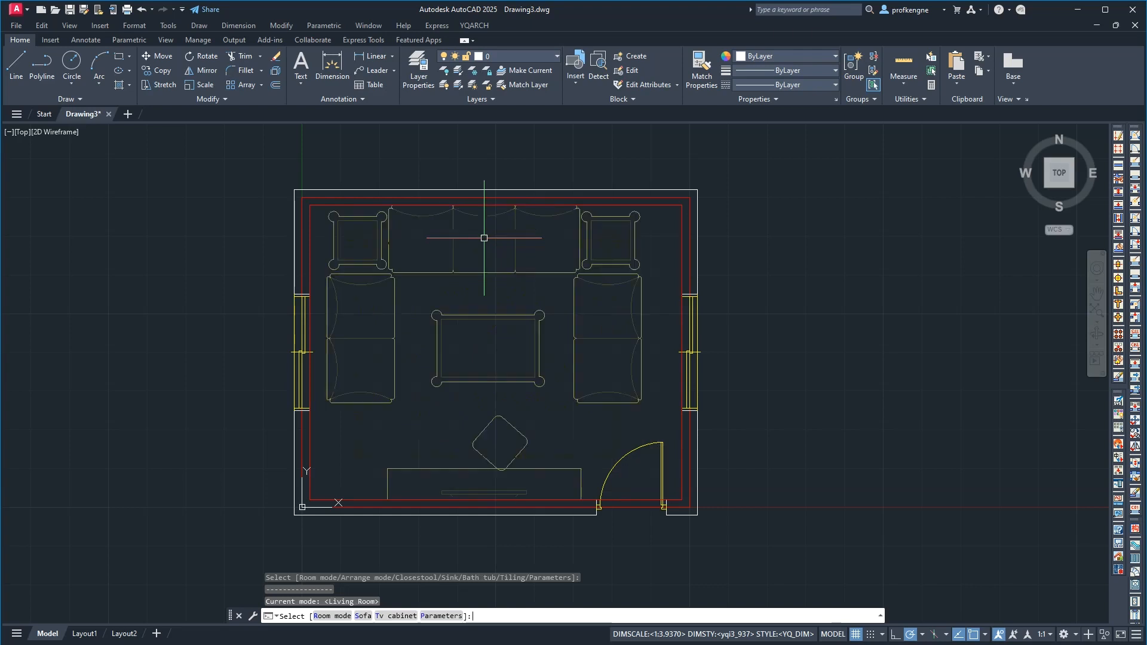
type("S")
key("Return")
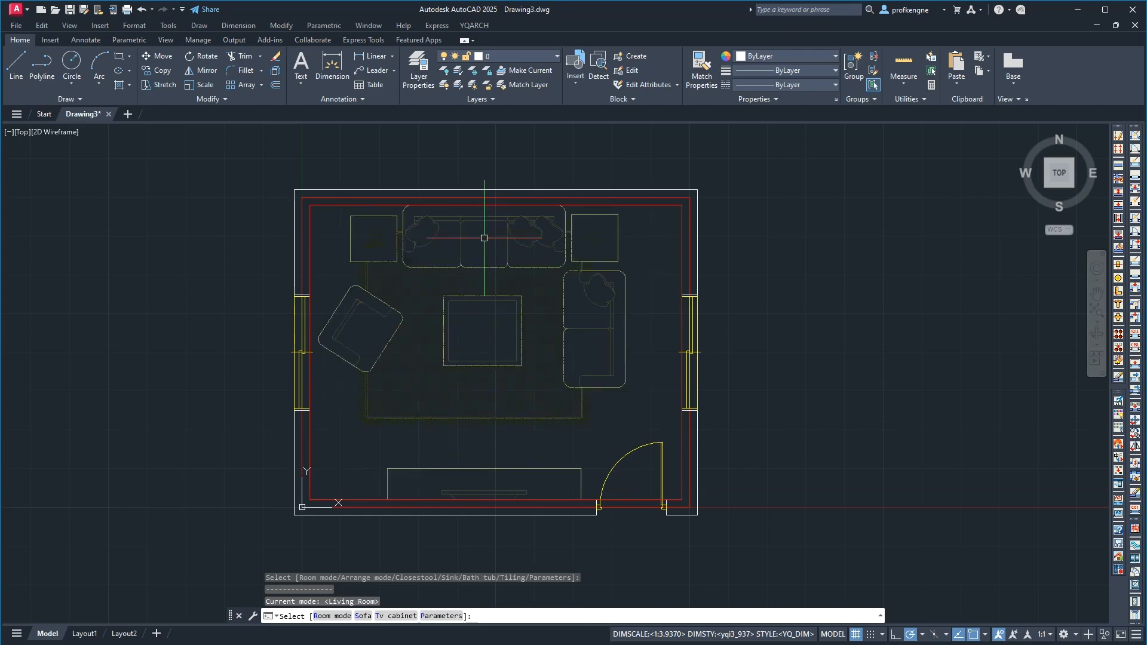
Step: Switch the TV cabinet to the version with a small square unit on each side and accept the living room layout
type("T")
key("Return")
type("T")
key("Return")
type("T")
key("Return")
type("R")
key("Return")
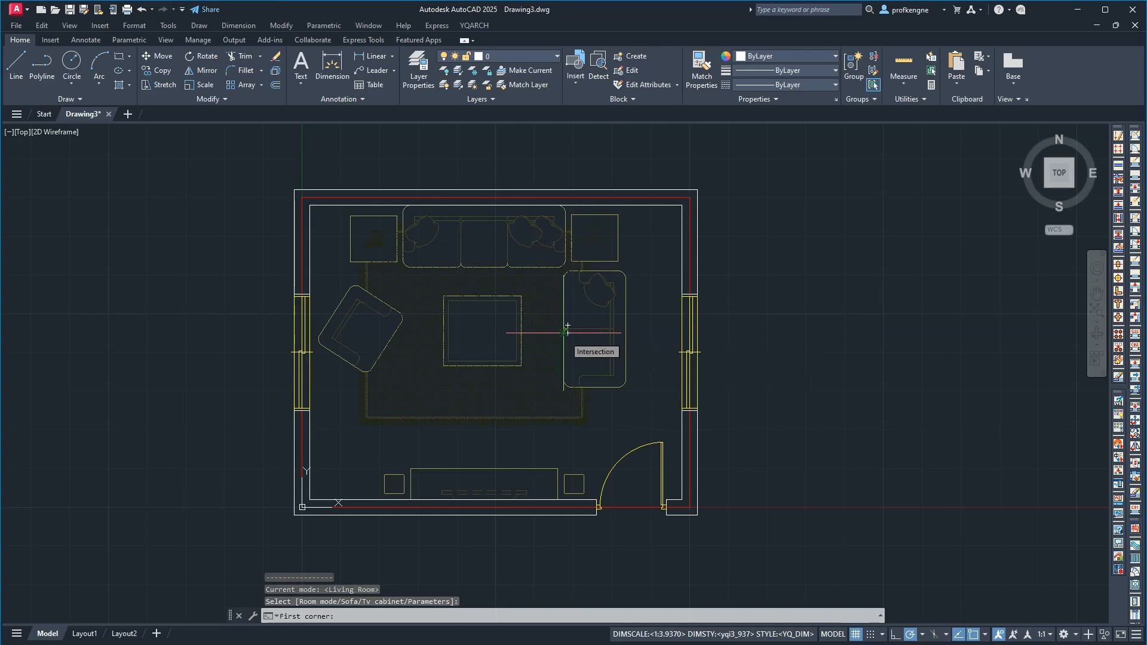
key("Escape")
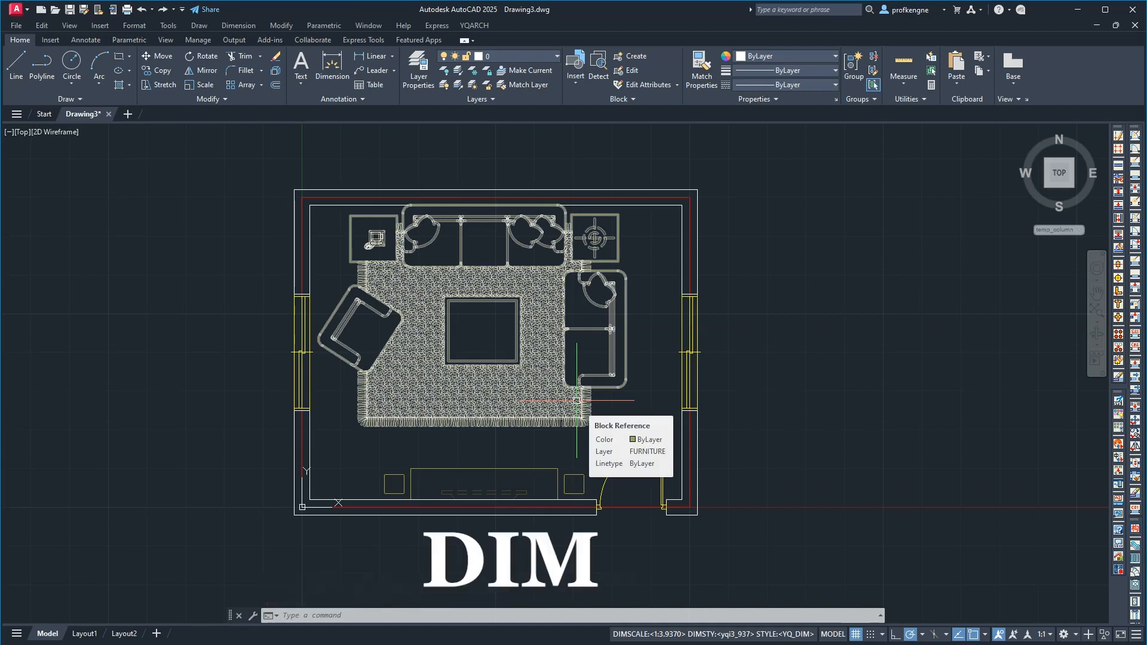
type("DIM")
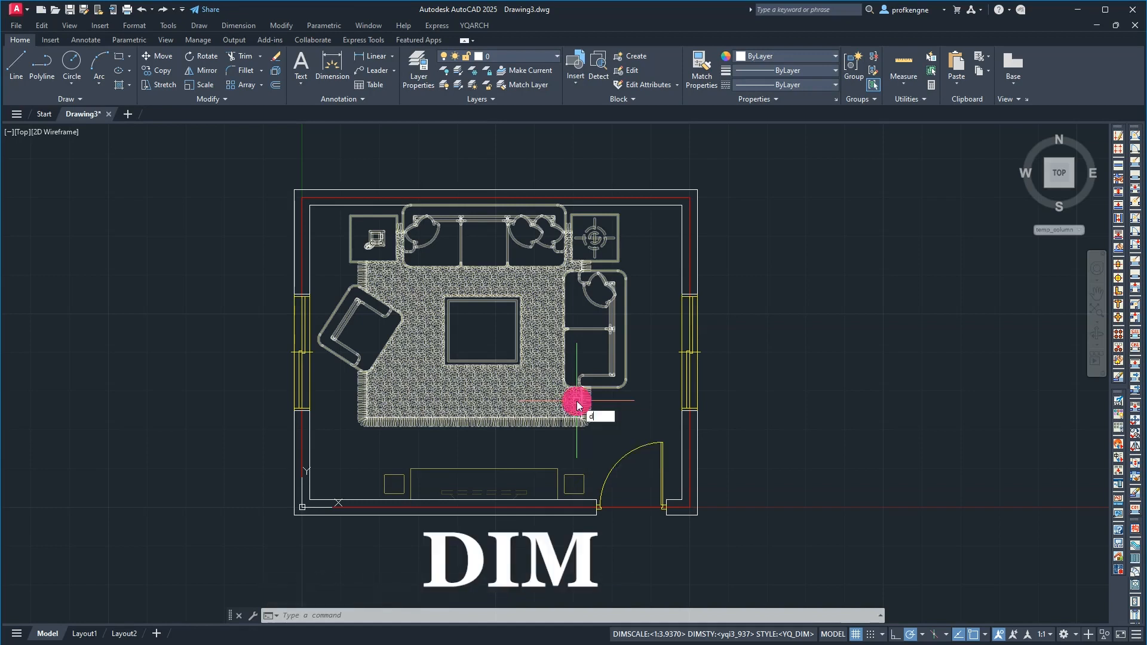
key("Return")
key("Return")
key("Escape")
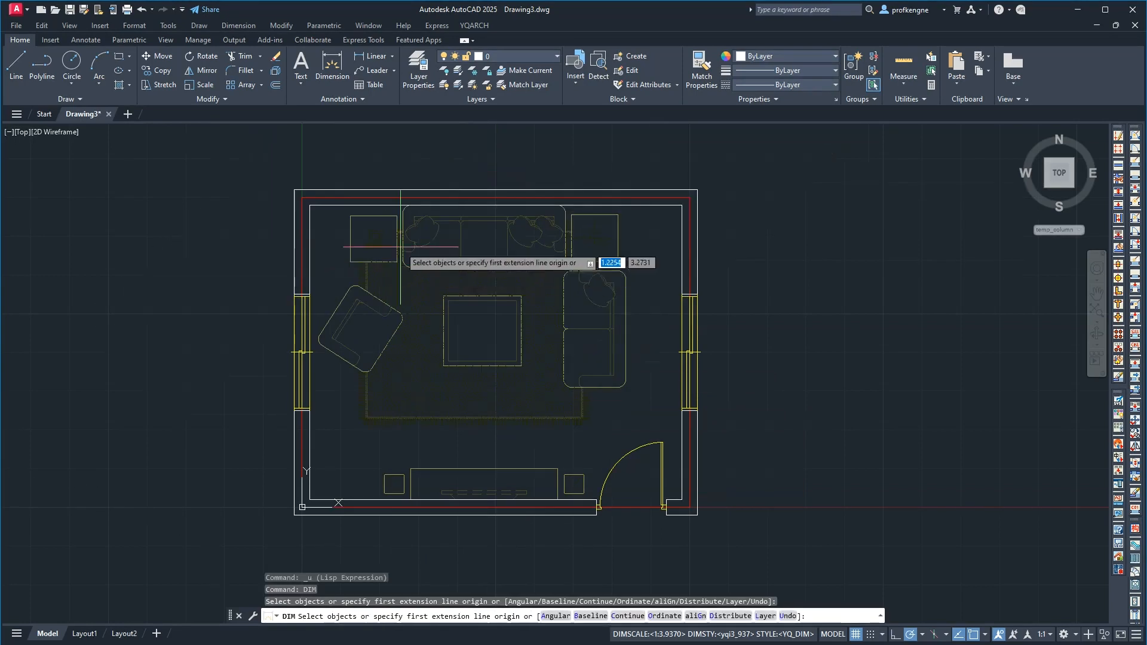
scroll(407, 225, "down", 4)
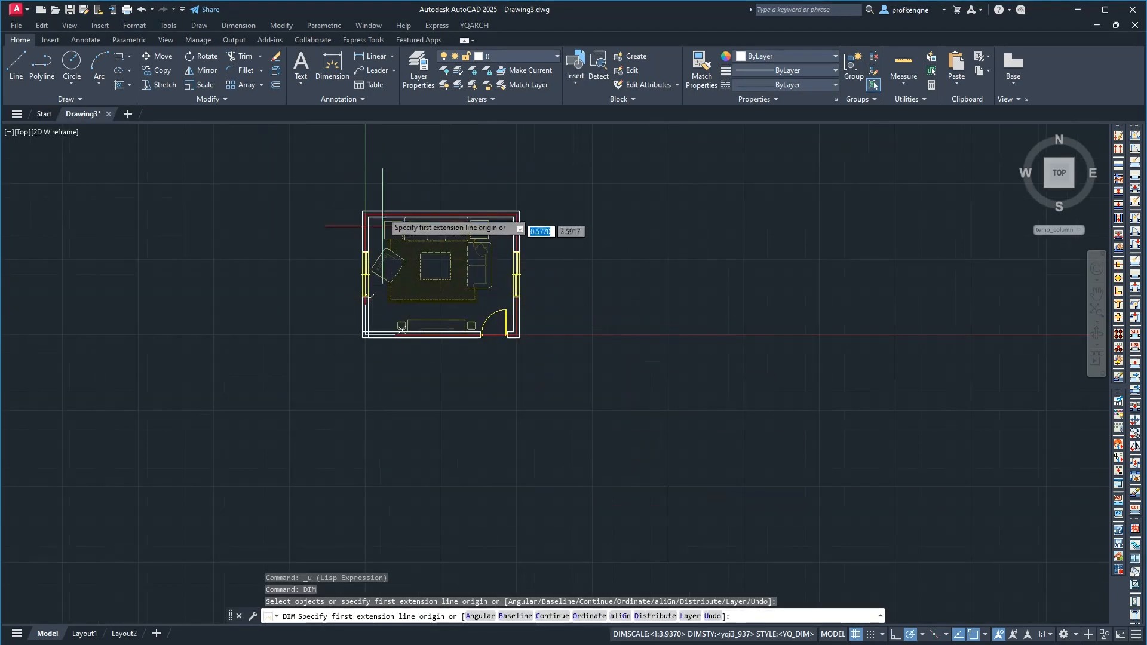
scroll(532, 263, "up", 5)
right_click(556, 271)
left_click(583, 284)
scroll(478, 274, "down", 4)
middle_click_drag(486, 274, 621, 315)
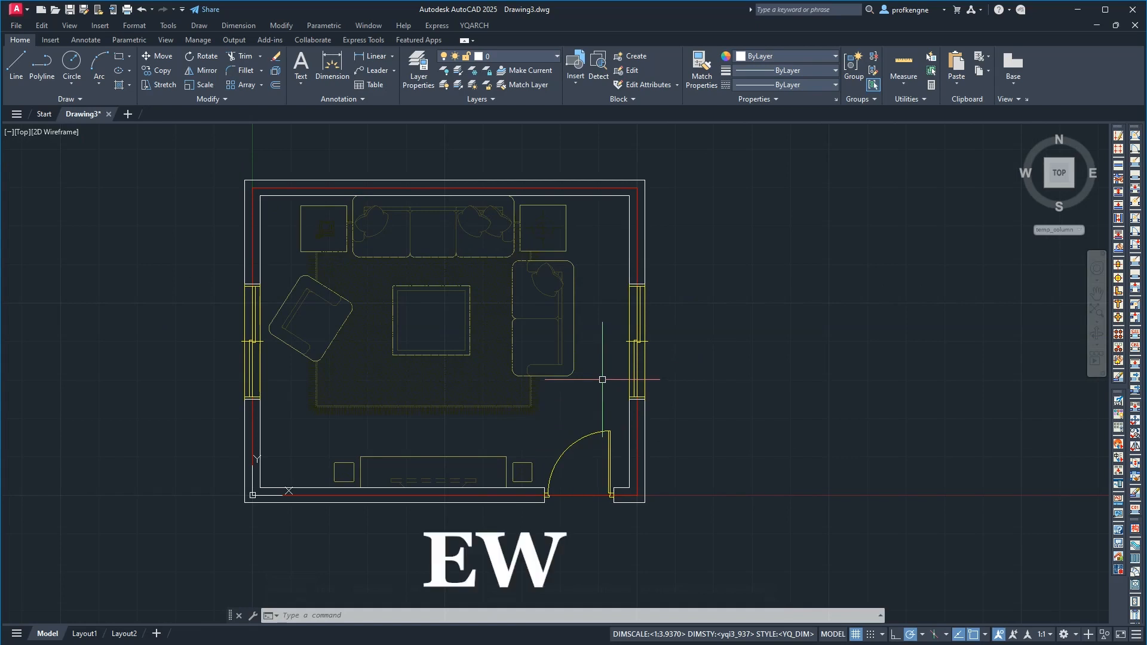
Step: Erase the window in the right wall and close its opening with the YQArch erase-wall command (EW)
type("EW")
key("Return")
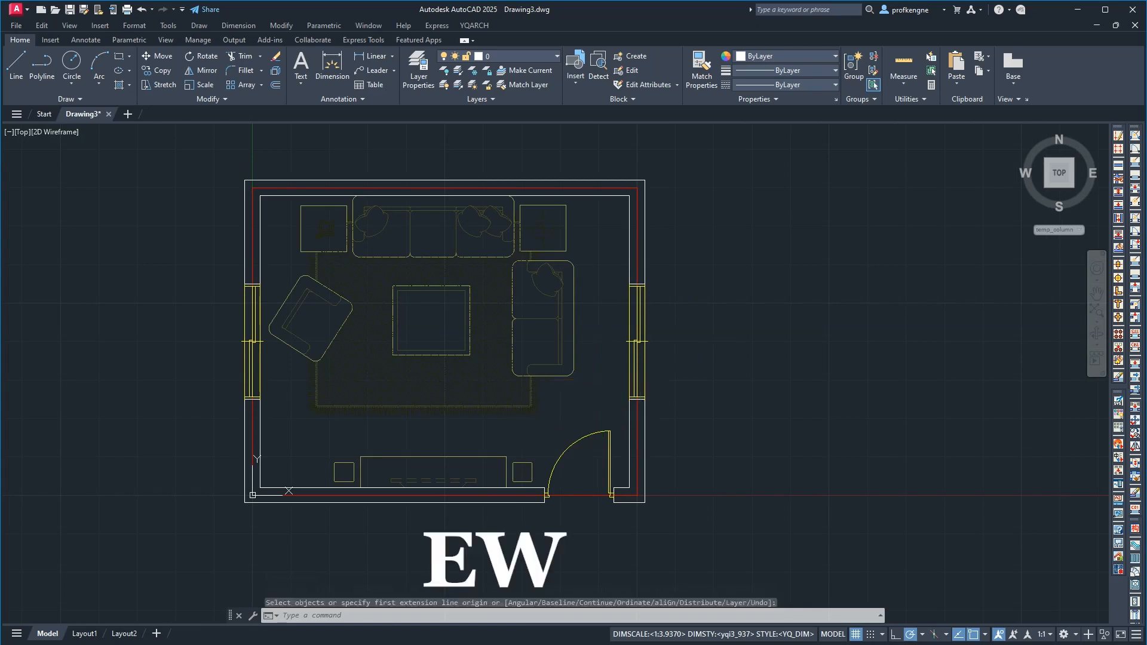
left_click(635, 349)
key("Return")
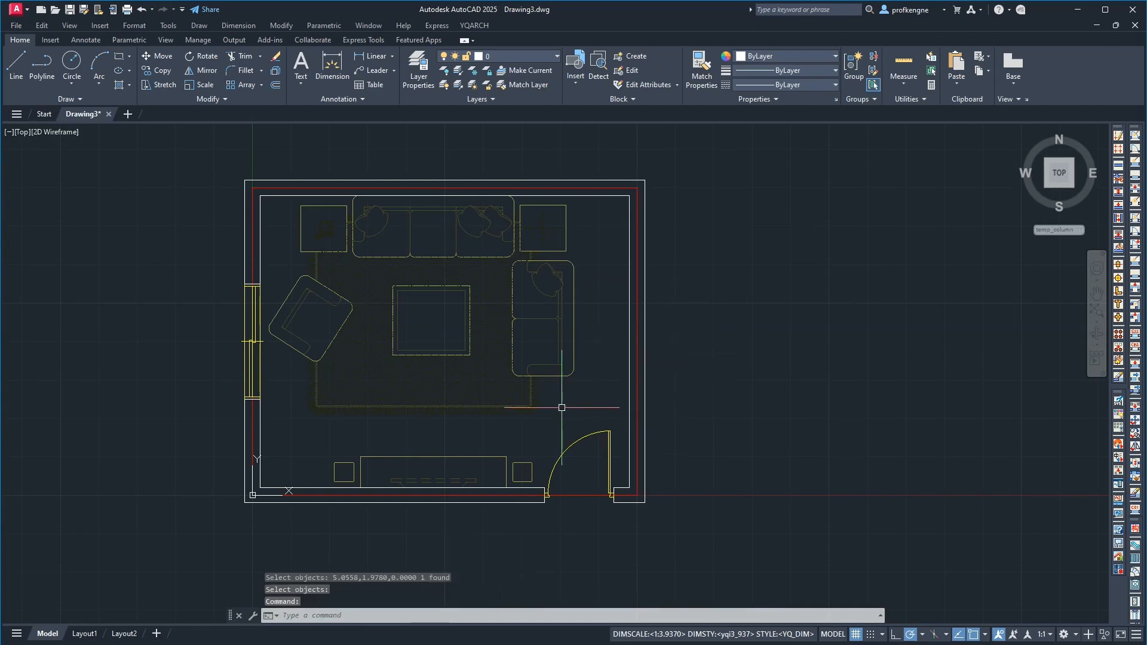
key("Return")
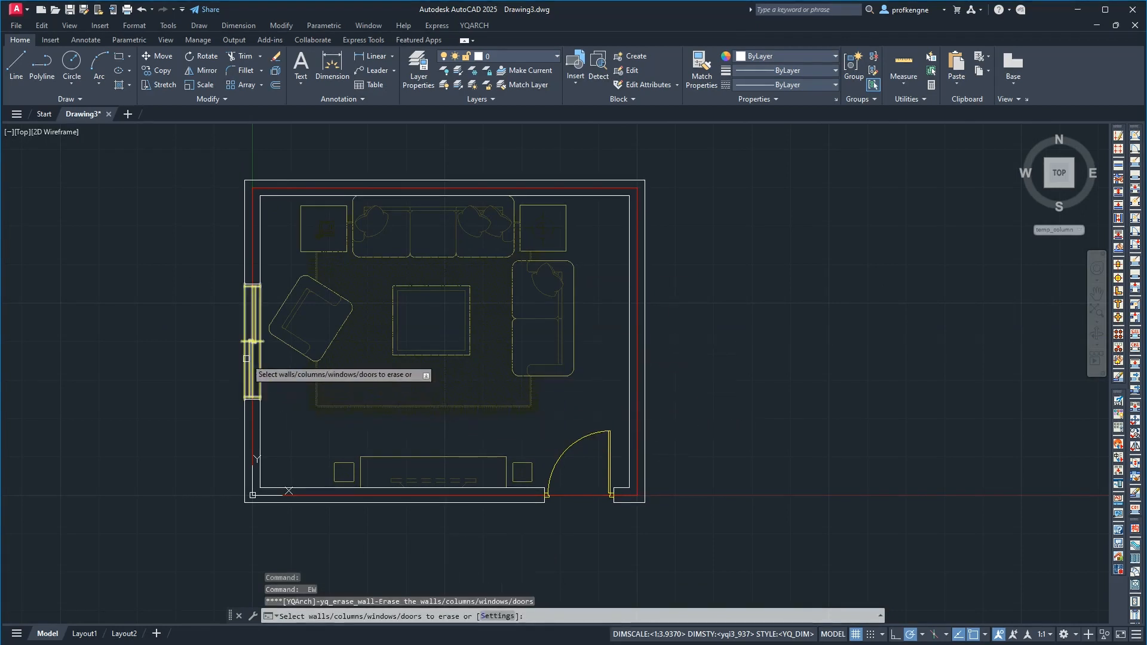
right_click(410, 442)
key("Escape")
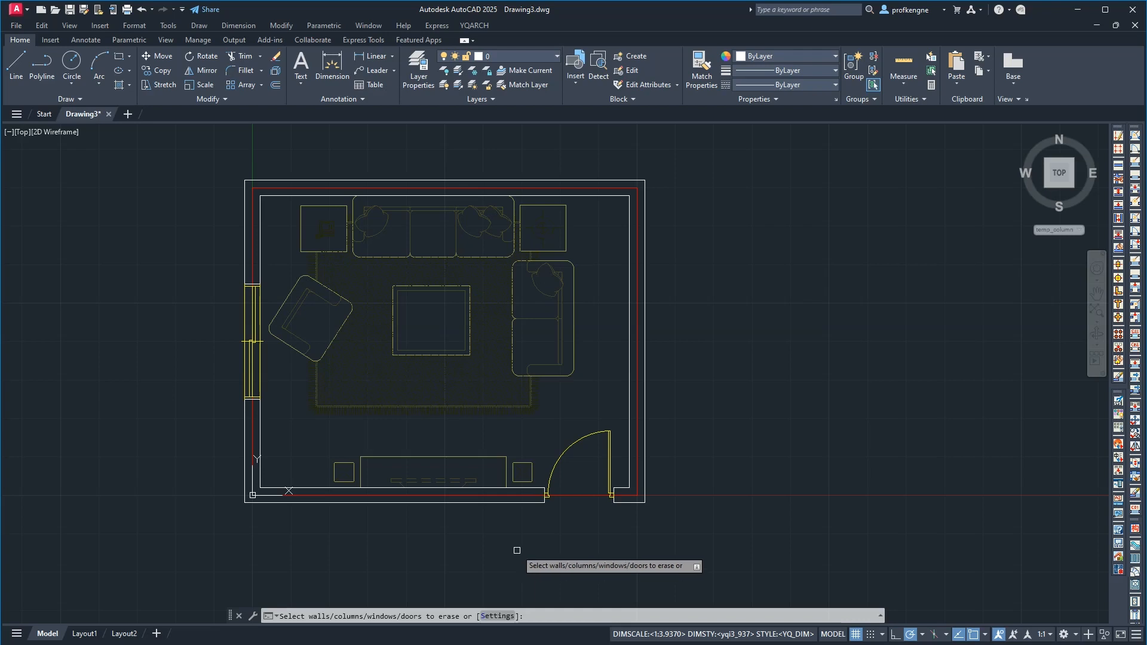
scroll(599, 458, "up", 3)
scroll(627, 540, "down", 4)
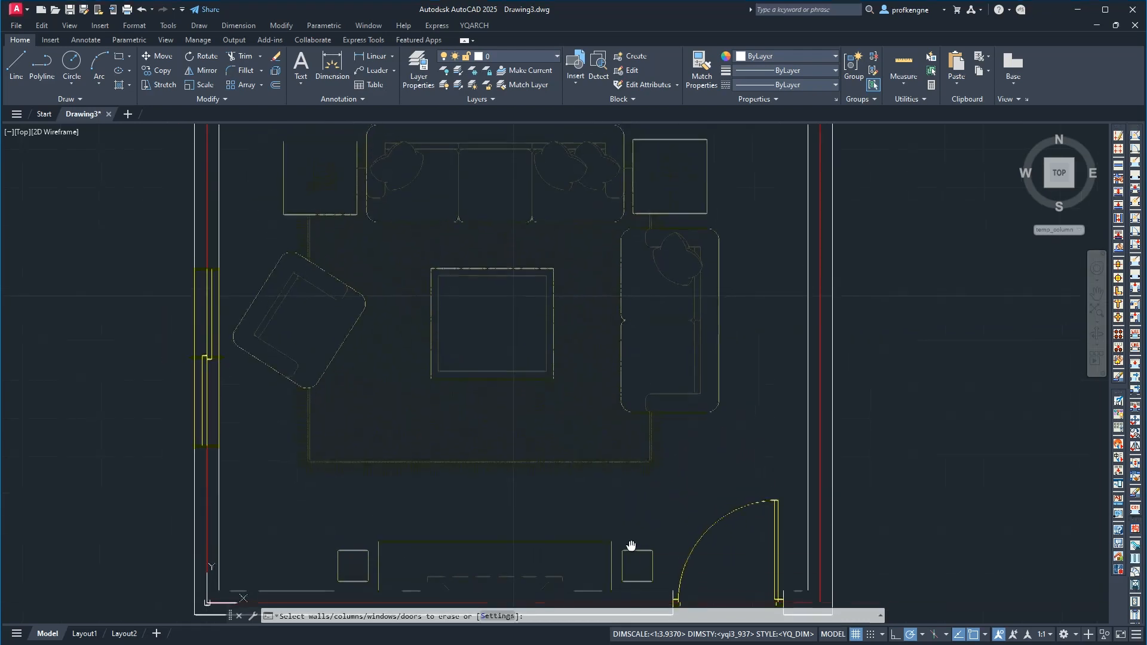
middle_click_drag(635, 530, 567, 437)
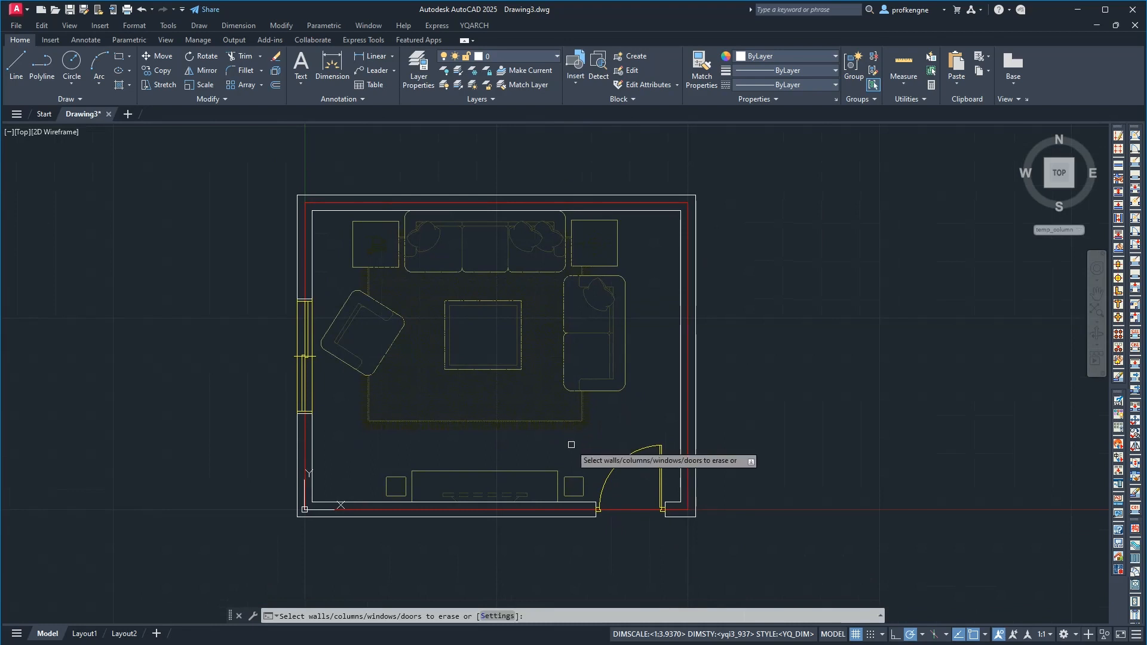